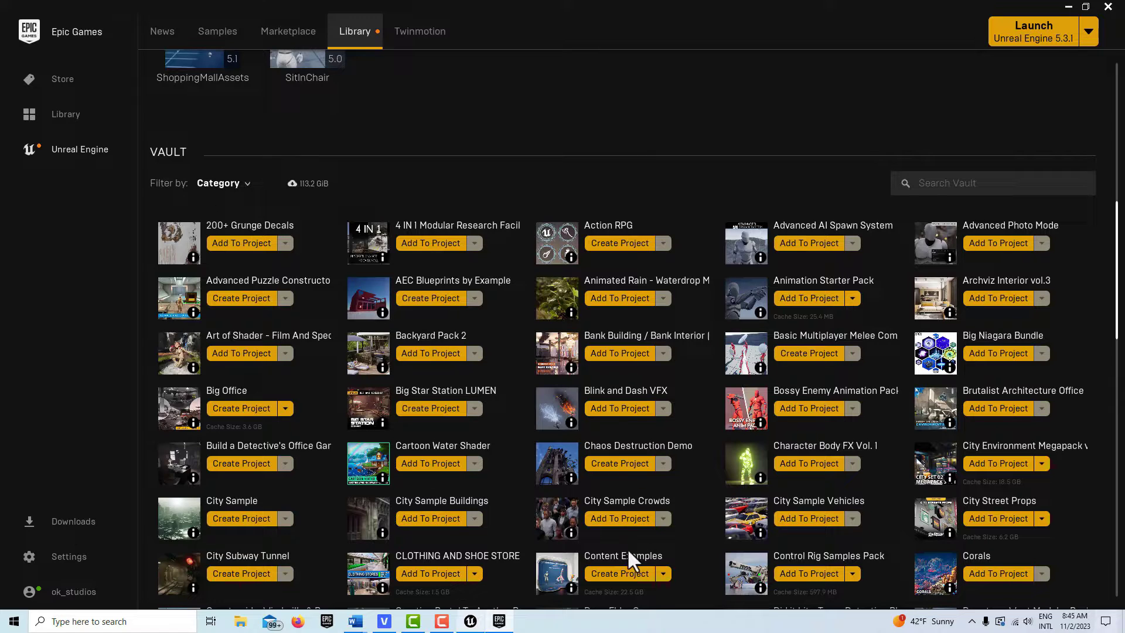
- In the project browser, pick the Third Person template under Games
{"action": "scroll", "coordinate": [615, 536], "scroll_direction": "down", "scroll_amount": 1}
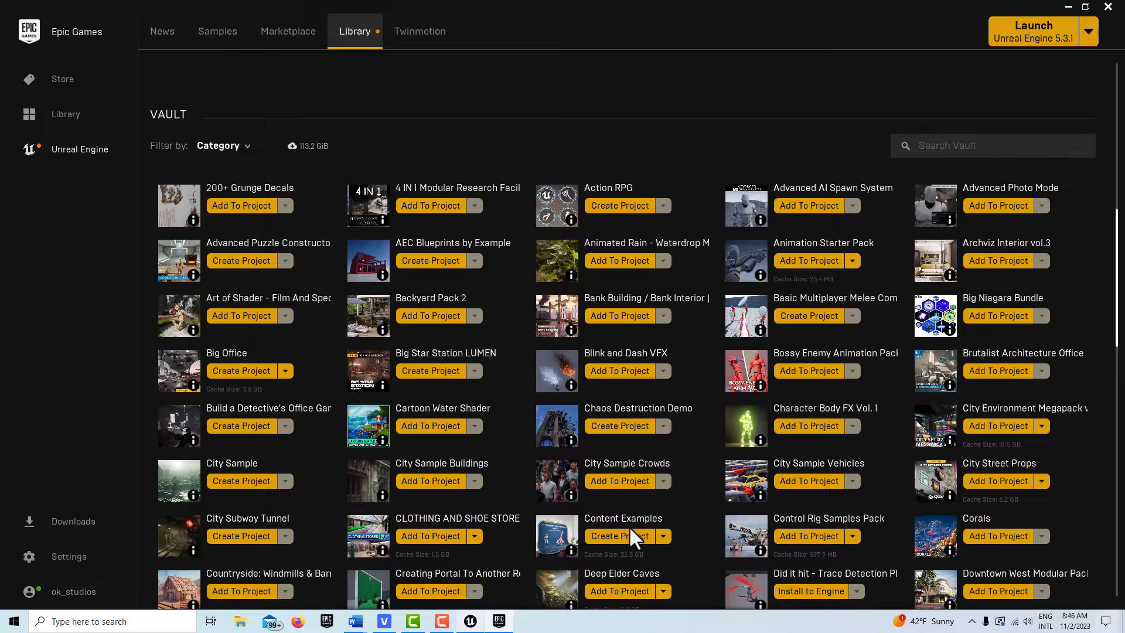
{"action": "scroll", "coordinate": [637, 535], "scroll_direction": "down", "scroll_amount": 1}
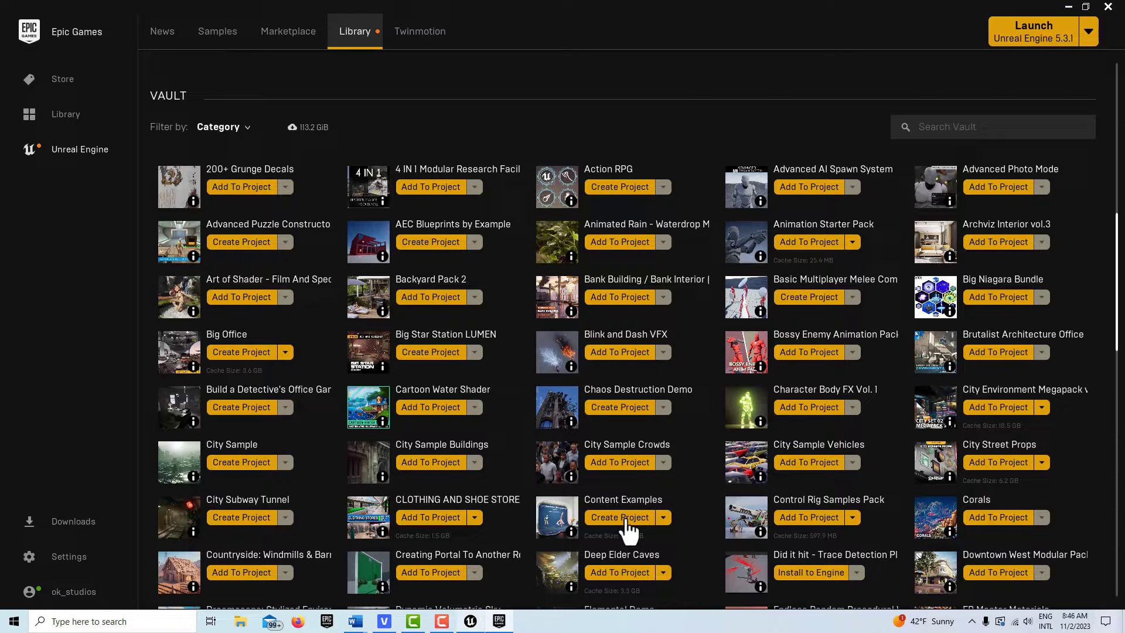
{"action": "scroll", "coordinate": [622, 515], "scroll_direction": "up", "scroll_amount": 5}
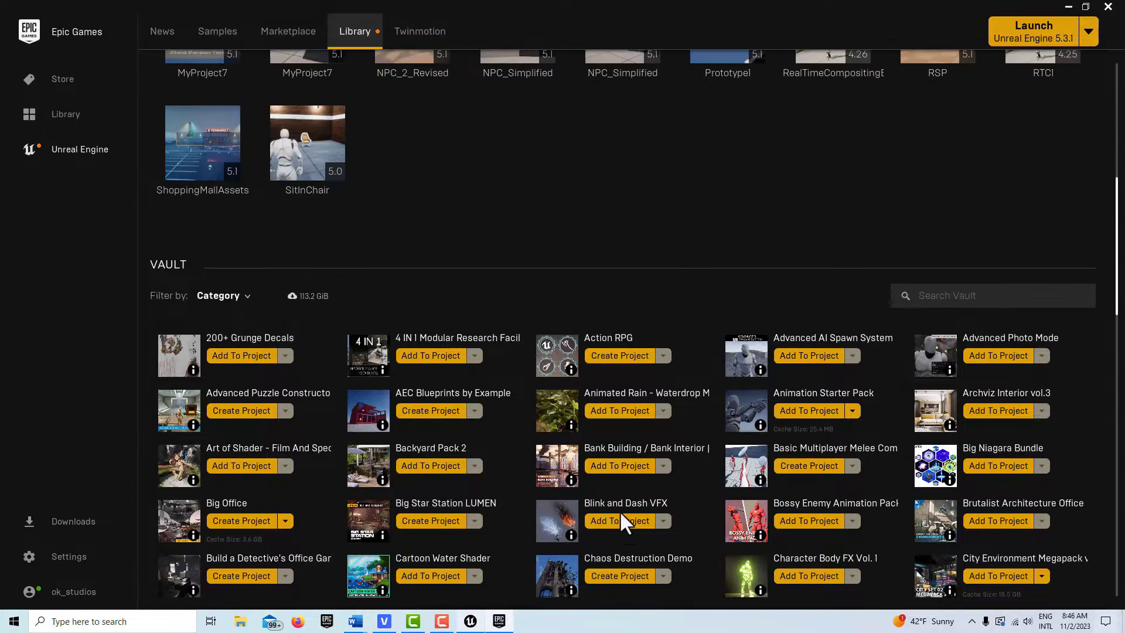
{"action": "scroll", "coordinate": [613, 492], "scroll_direction": "up", "scroll_amount": 4}
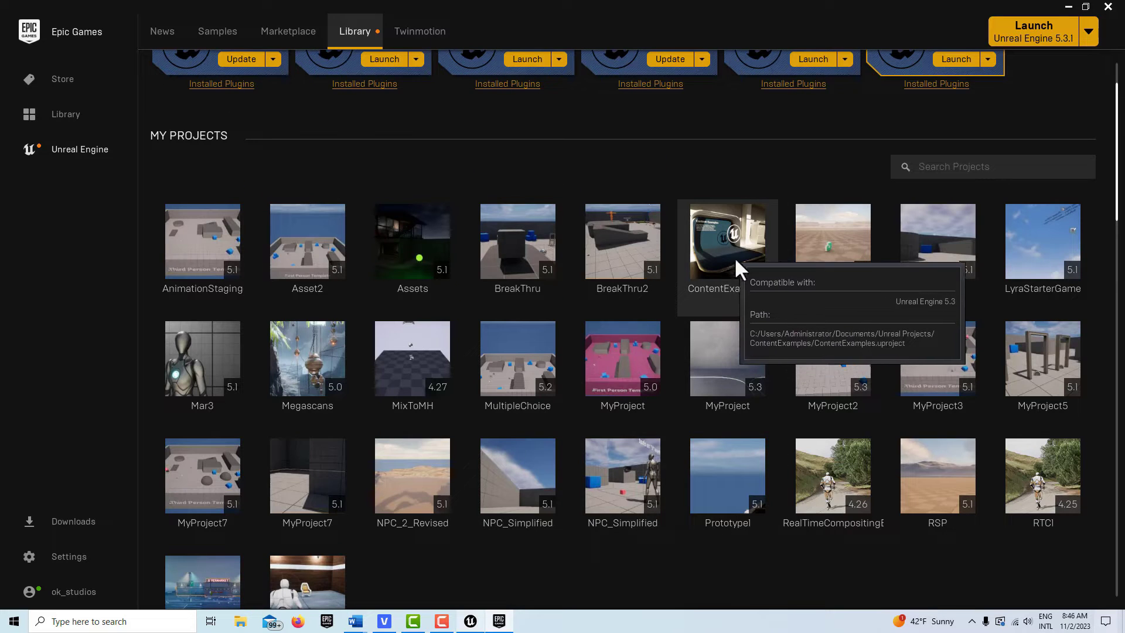
{"action": "scroll", "coordinate": [720, 261], "scroll_direction": "up", "scroll_amount": 1}
{"action": "scroll", "coordinate": [701, 255], "scroll_direction": "up", "scroll_amount": 1}
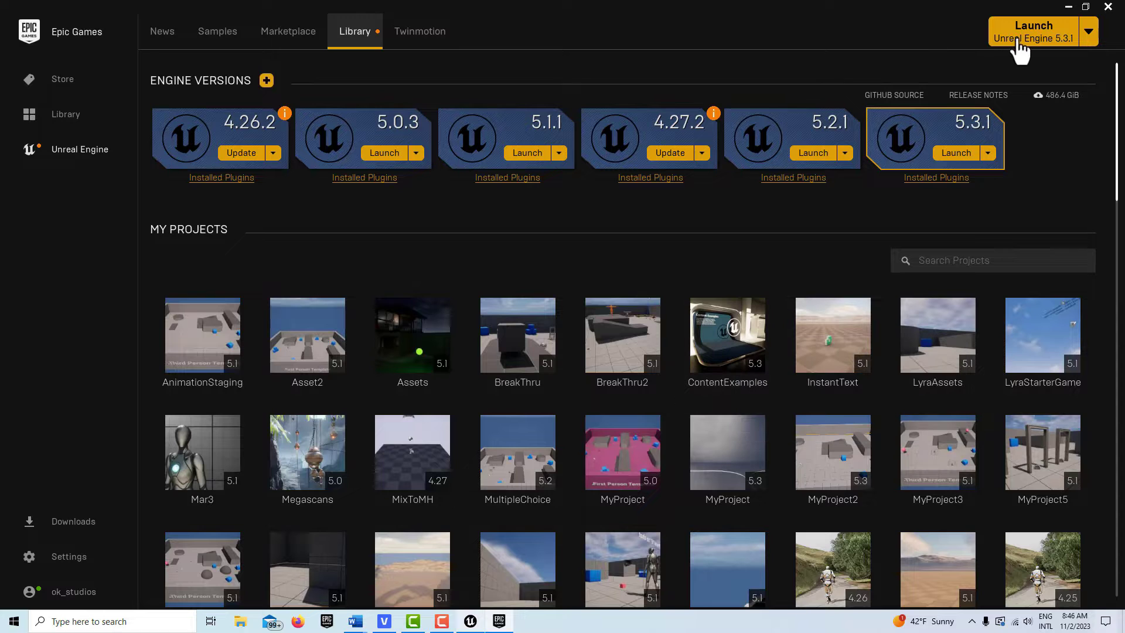
{"action": "left_click", "coordinate": [470, 620]}
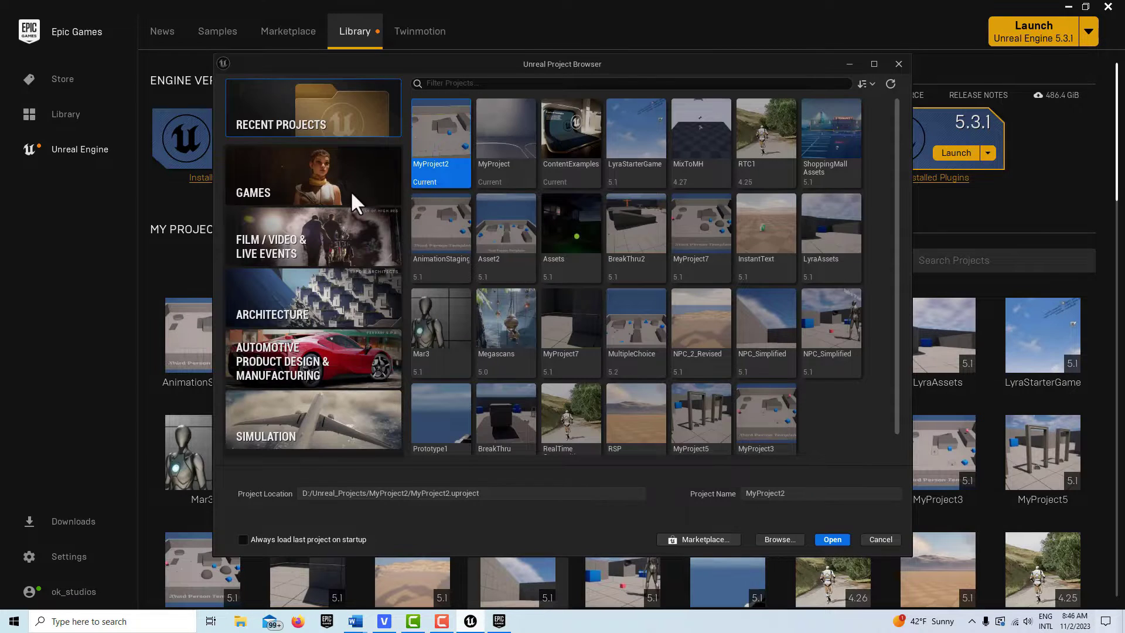
{"action": "left_click", "coordinate": [351, 191]}
{"action": "left_click", "coordinate": [586, 141]}
- Name the project Blank, leave out Starter Content, and create it
{"action": "left_click_drag", "start_coordinate": [794, 493], "coordinate": [631, 498]}
{"action": "type", "text": "Blank"}
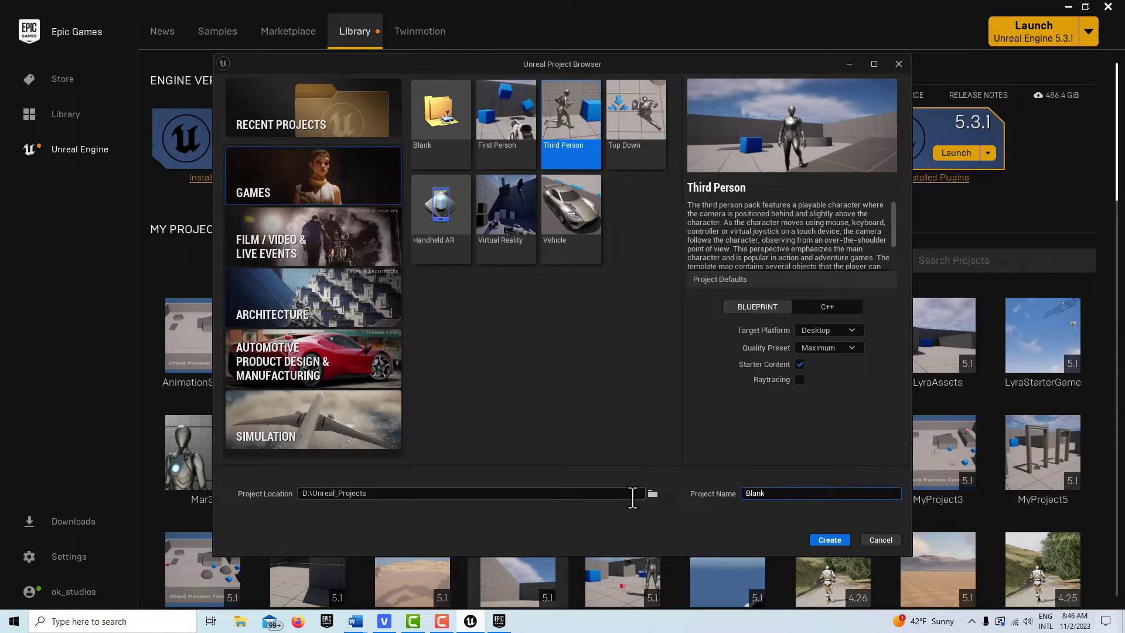
{"action": "left_click", "coordinate": [799, 364]}
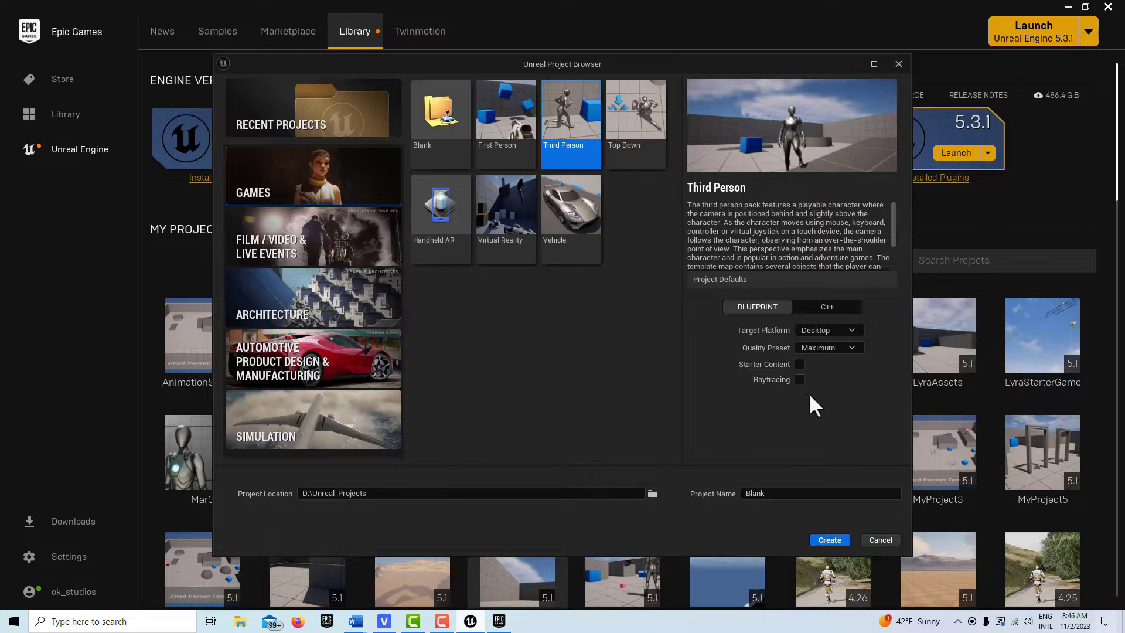
{"action": "left_click", "coordinate": [836, 540]}
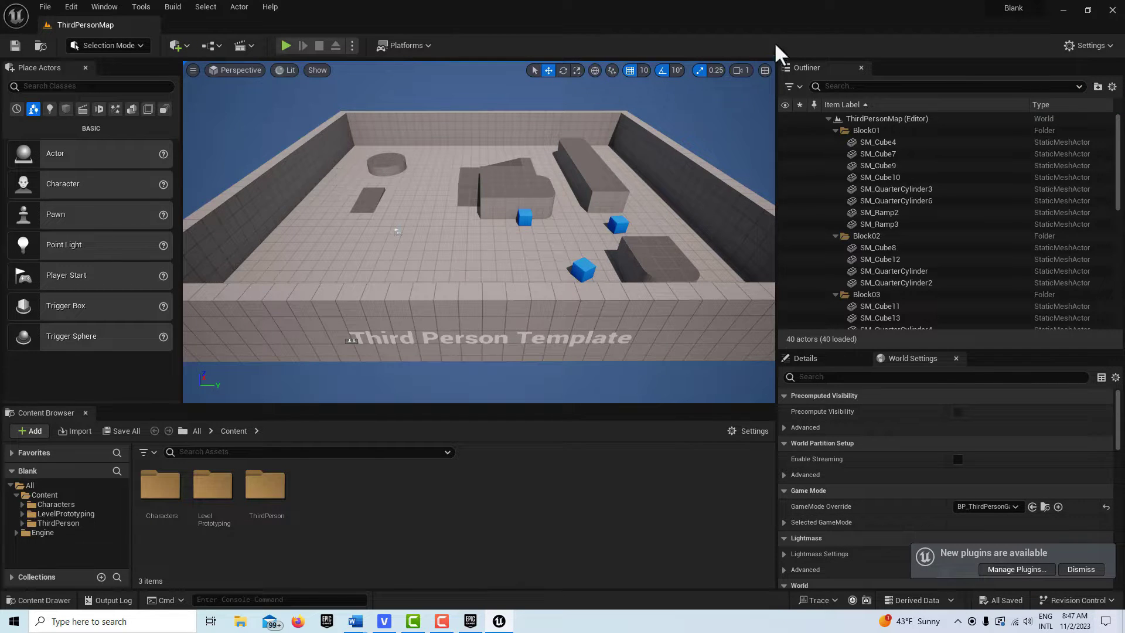
- Minimize the Blank editor and open the ContentExamples project from the launcher Library
{"action": "left_click", "coordinate": [1064, 12]}
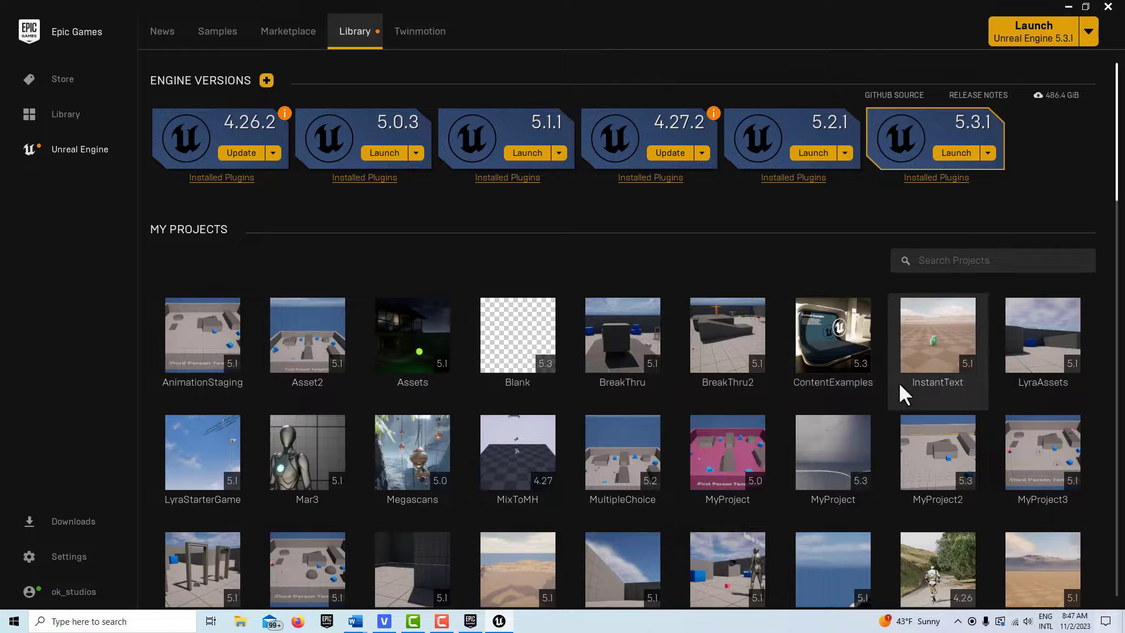
{"action": "scroll", "coordinate": [831, 353], "scroll_direction": "down", "scroll_amount": 5}
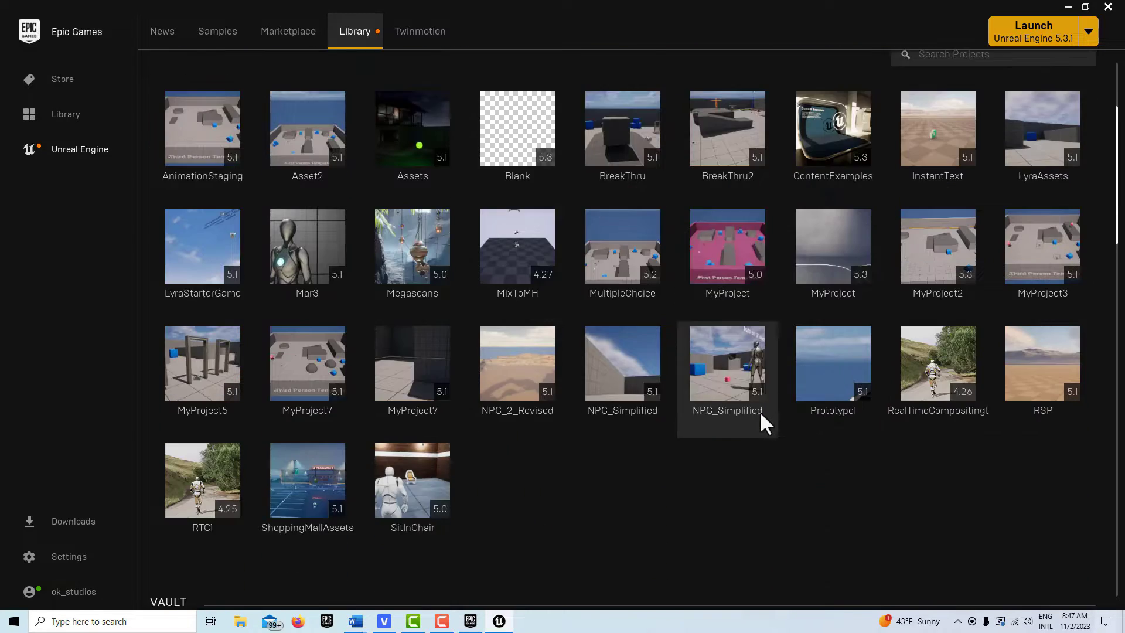
{"action": "scroll", "coordinate": [697, 514], "scroll_direction": "down", "scroll_amount": 7}
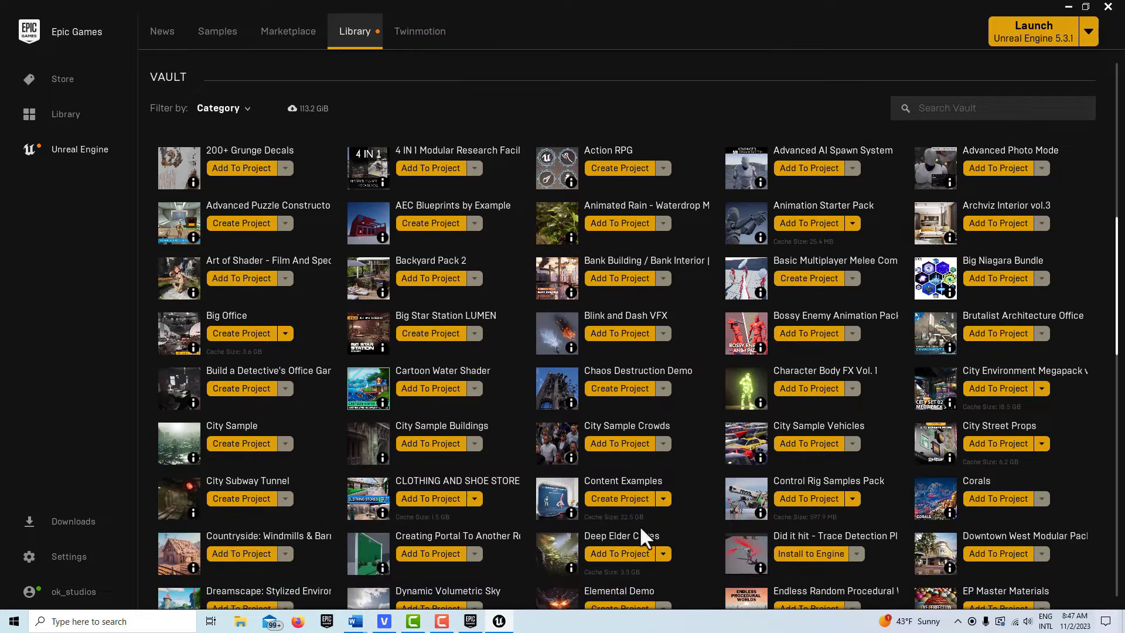
{"action": "scroll", "coordinate": [656, 492], "scroll_direction": "up", "scroll_amount": 5}
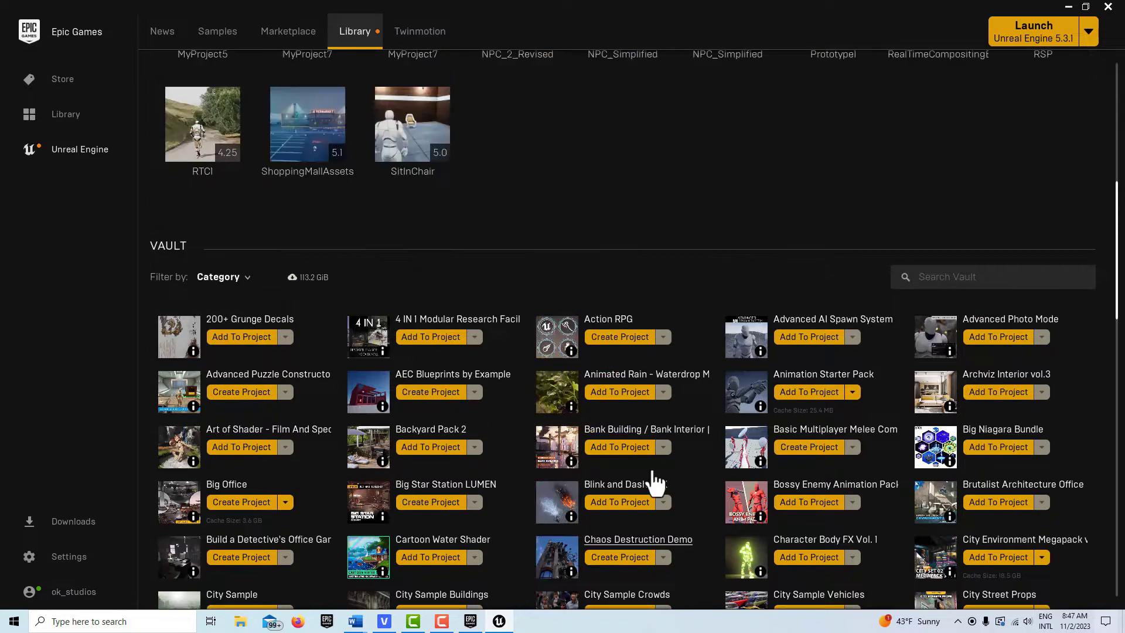
{"action": "scroll", "coordinate": [756, 275], "scroll_direction": "up", "scroll_amount": 3}
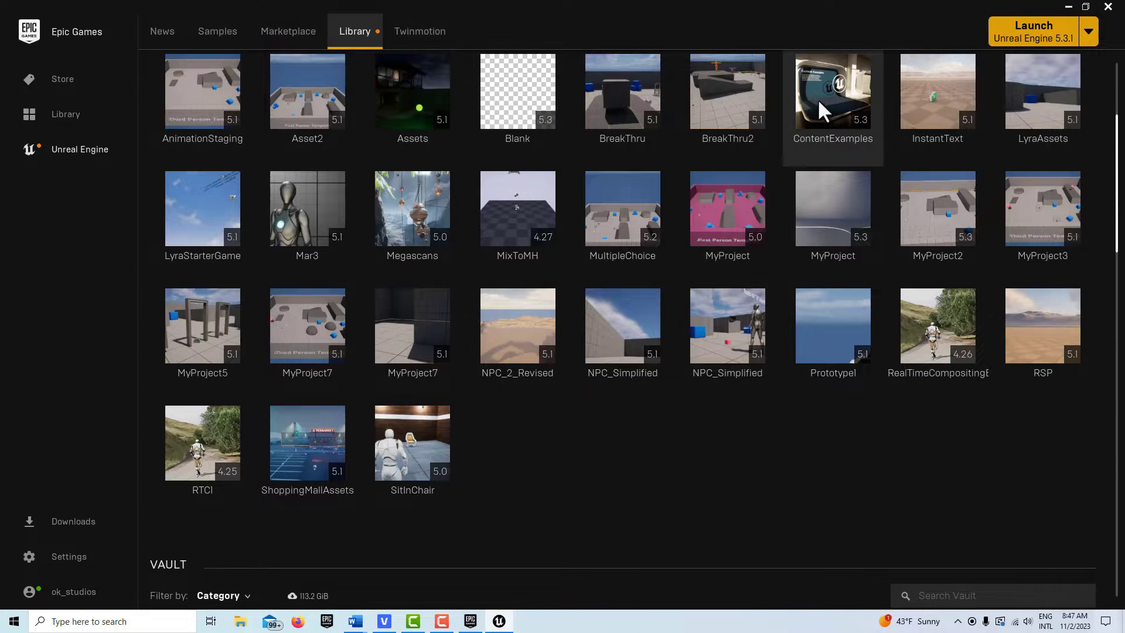
{"action": "double_click", "coordinate": [830, 105]}
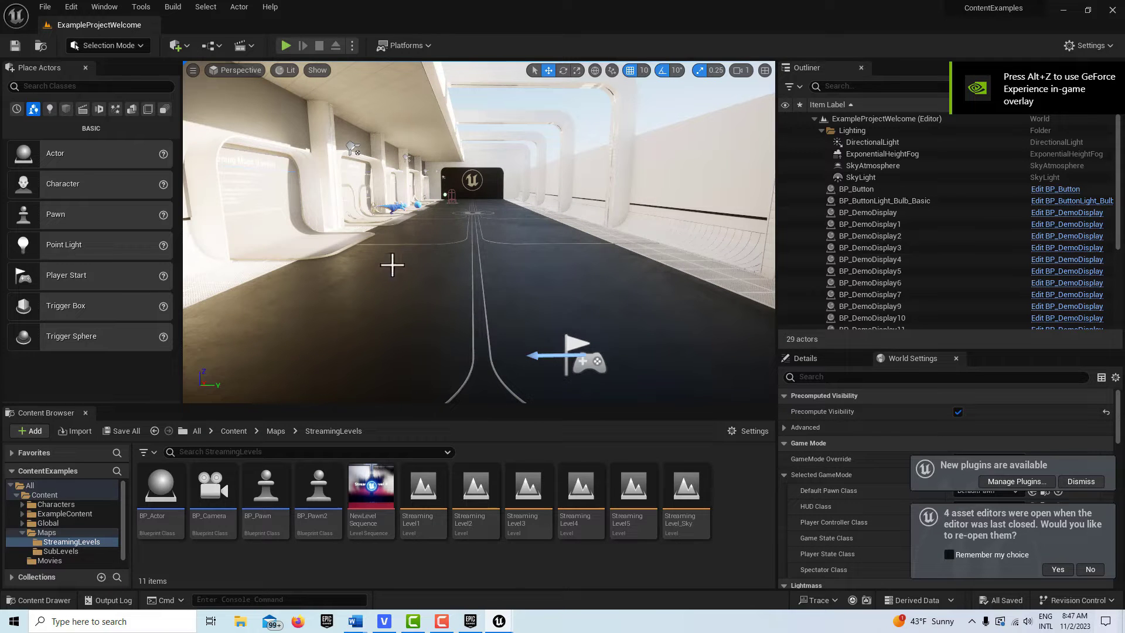
- Select BP_DemoRoom in the Outliner and browse to its asset in Global/DemoRoom/Blueprints
{"action": "scroll", "coordinate": [464, 222], "scroll_direction": "up", "scroll_amount": 3}
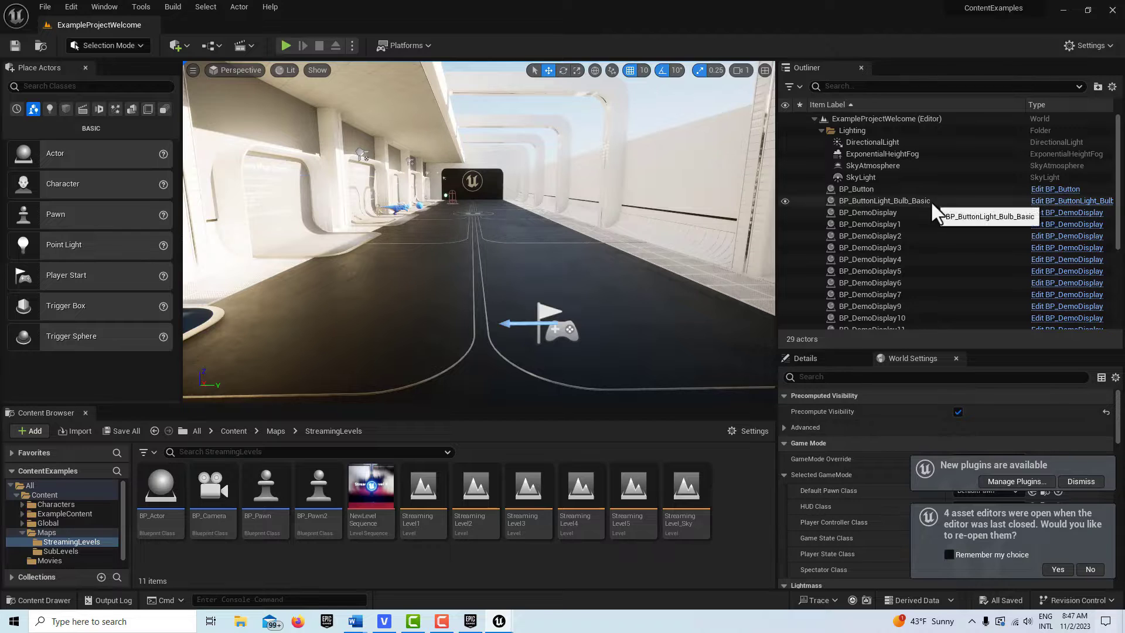
{"action": "scroll", "coordinate": [932, 205], "scroll_direction": "down", "scroll_amount": 1}
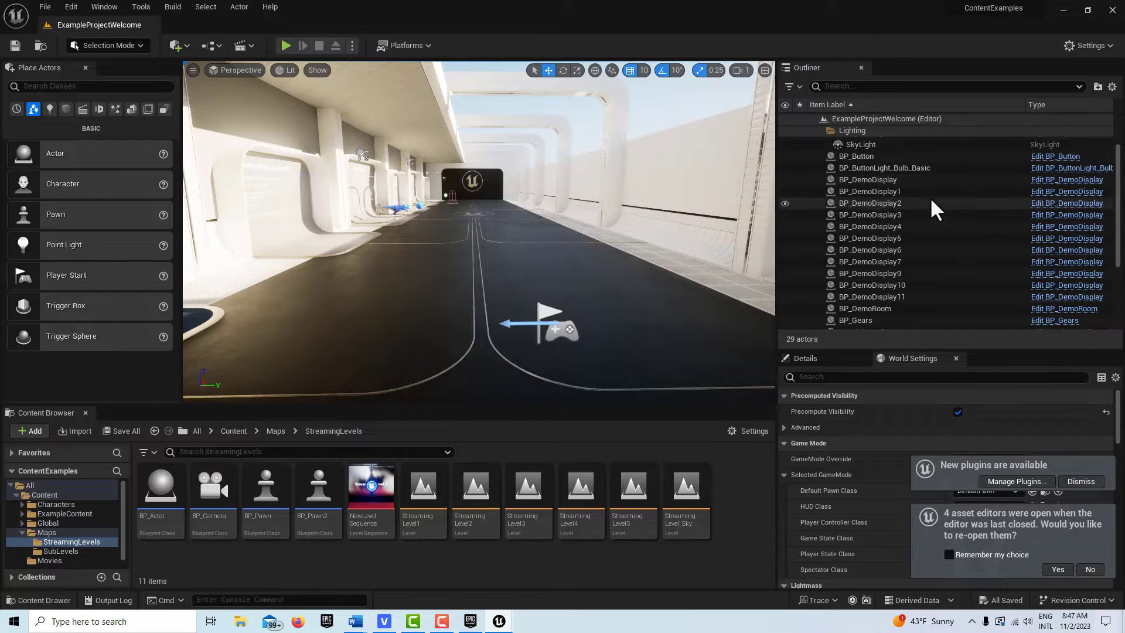
{"action": "scroll", "coordinate": [896, 222], "scroll_direction": "down", "scroll_amount": 1}
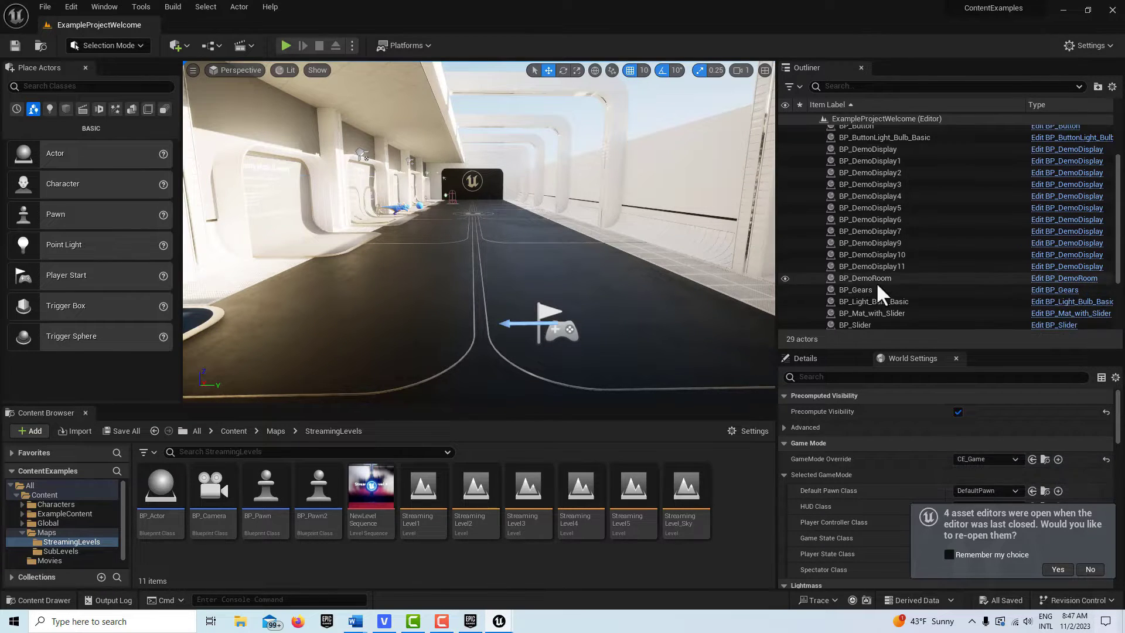
{"action": "left_click", "coordinate": [876, 277]}
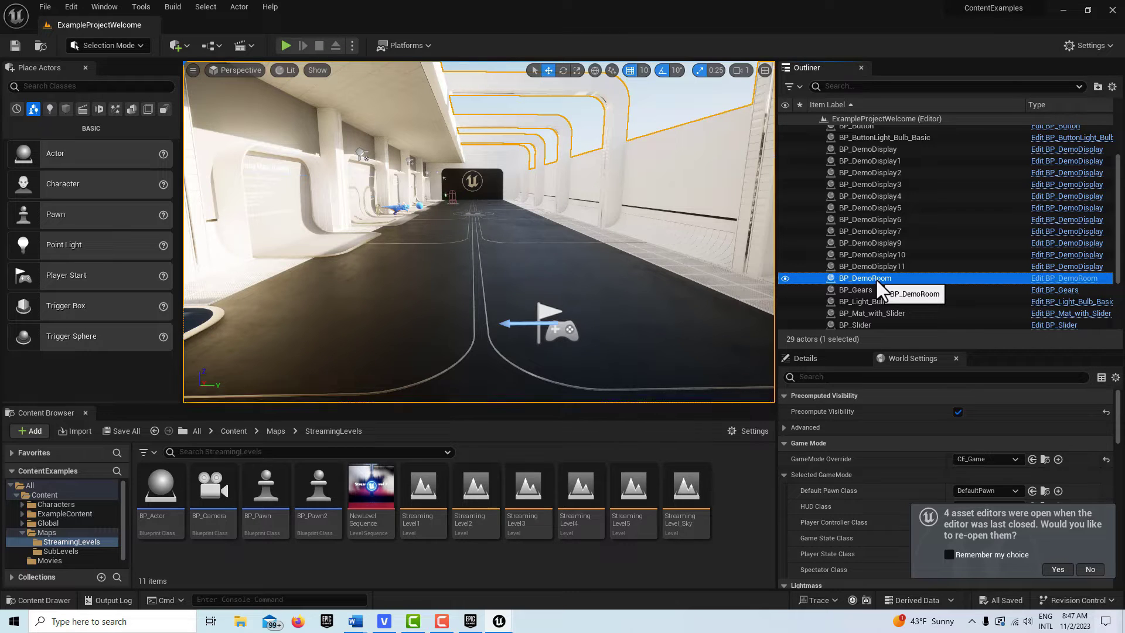
{"action": "right_click", "coordinate": [947, 274]}
{"action": "left_click", "coordinate": [824, 281]}
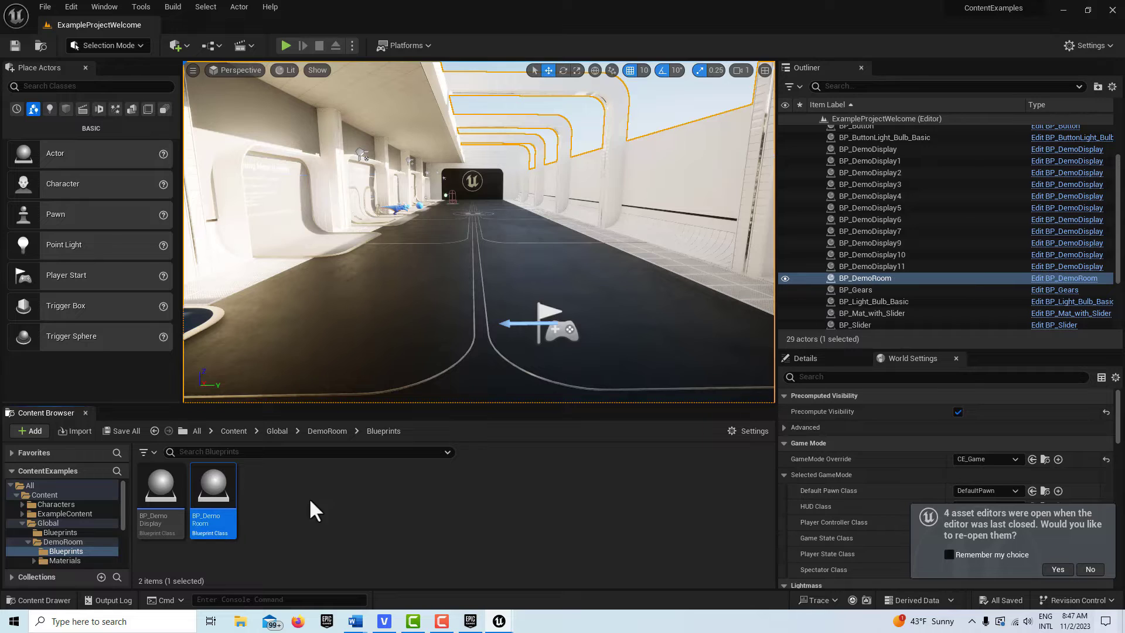
{"action": "mouse_move", "coordinate": [221, 514]}
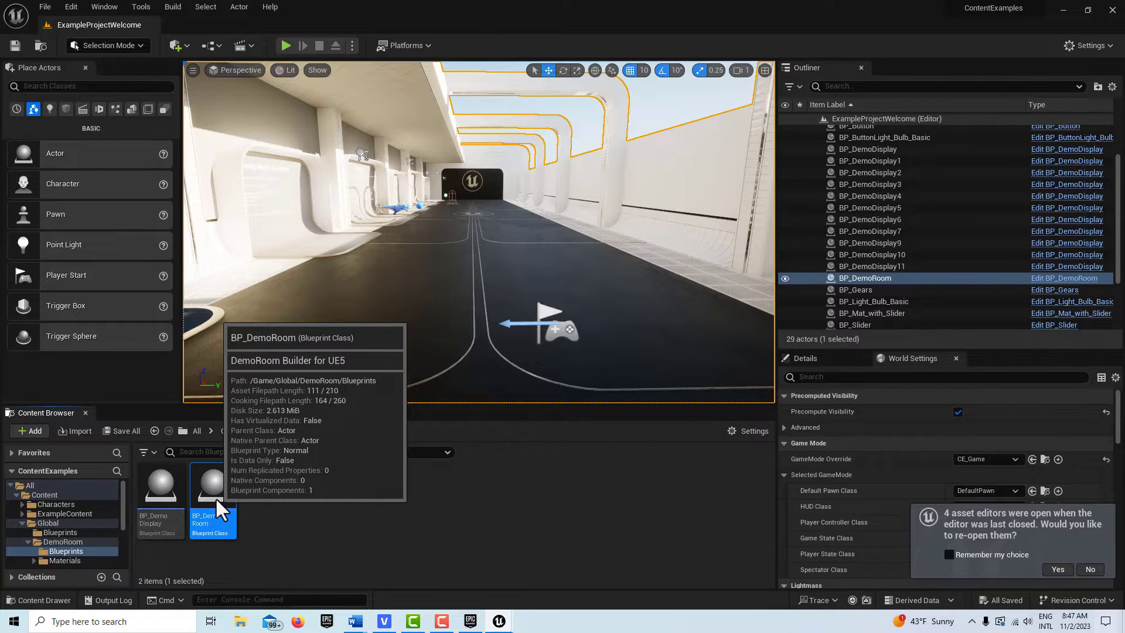
{"action": "right_click", "coordinate": [216, 496]}
- Migrate BP_DemoRoom and its dependencies into Blank's Content folder, then close ContentExamples
{"action": "mouse_move", "coordinate": [304, 328]}
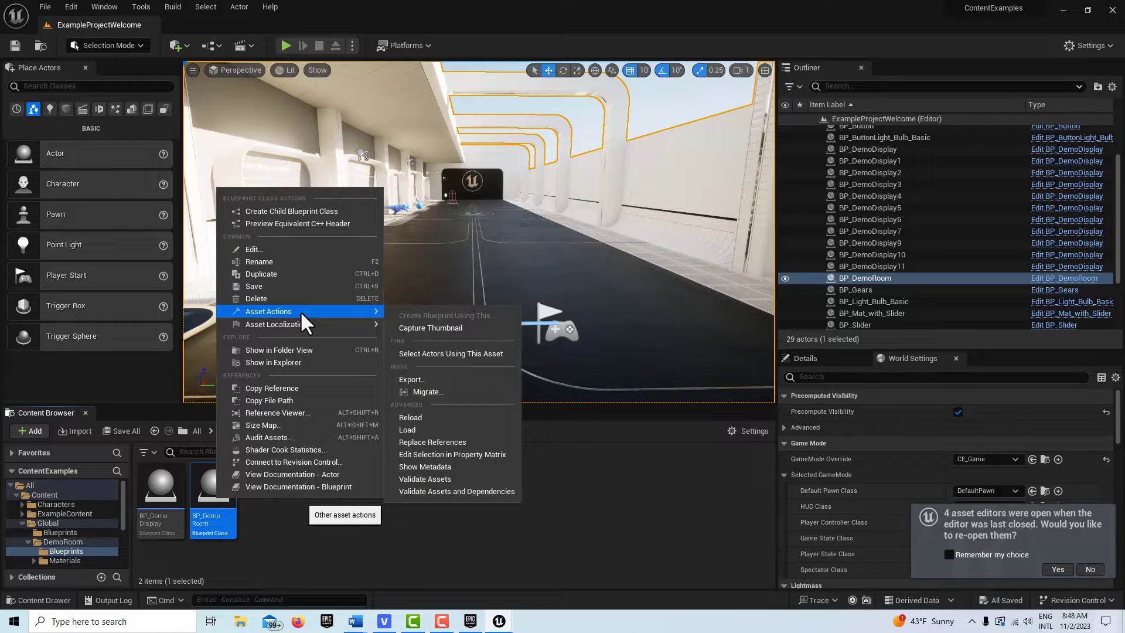
{"action": "left_click", "coordinate": [424, 390]}
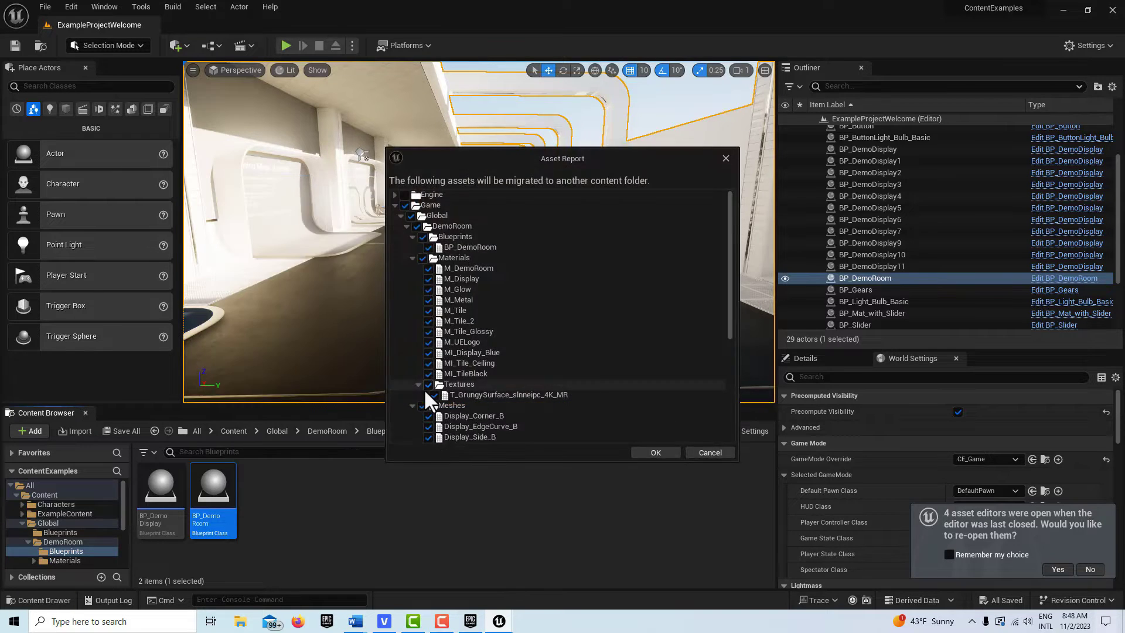
{"action": "left_click", "coordinate": [654, 452]}
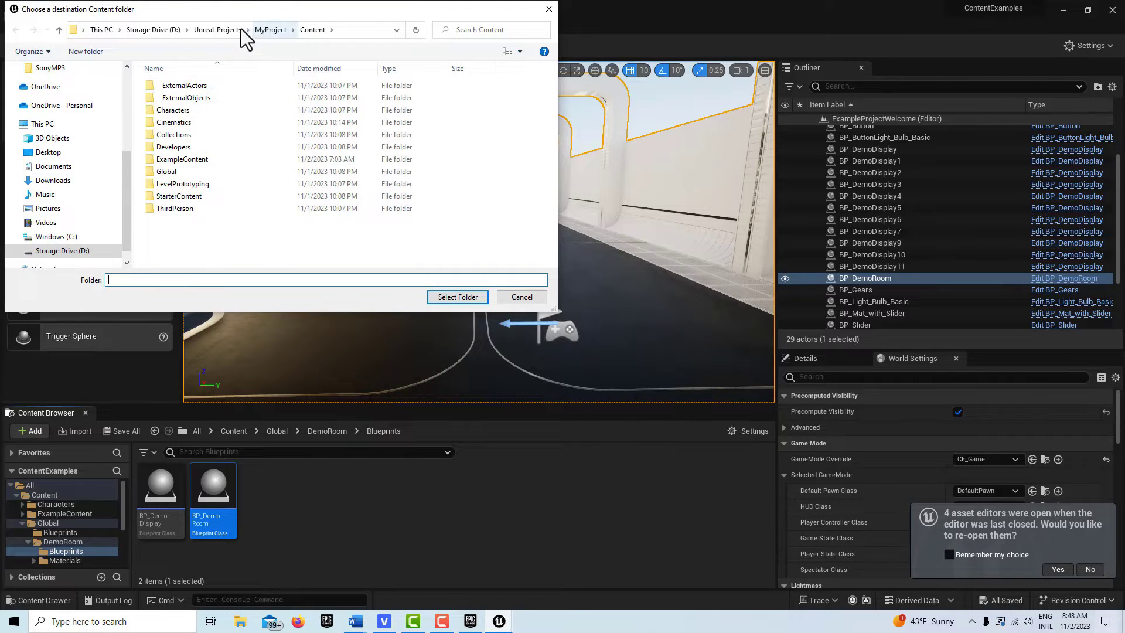
{"action": "left_click", "coordinate": [230, 33]}
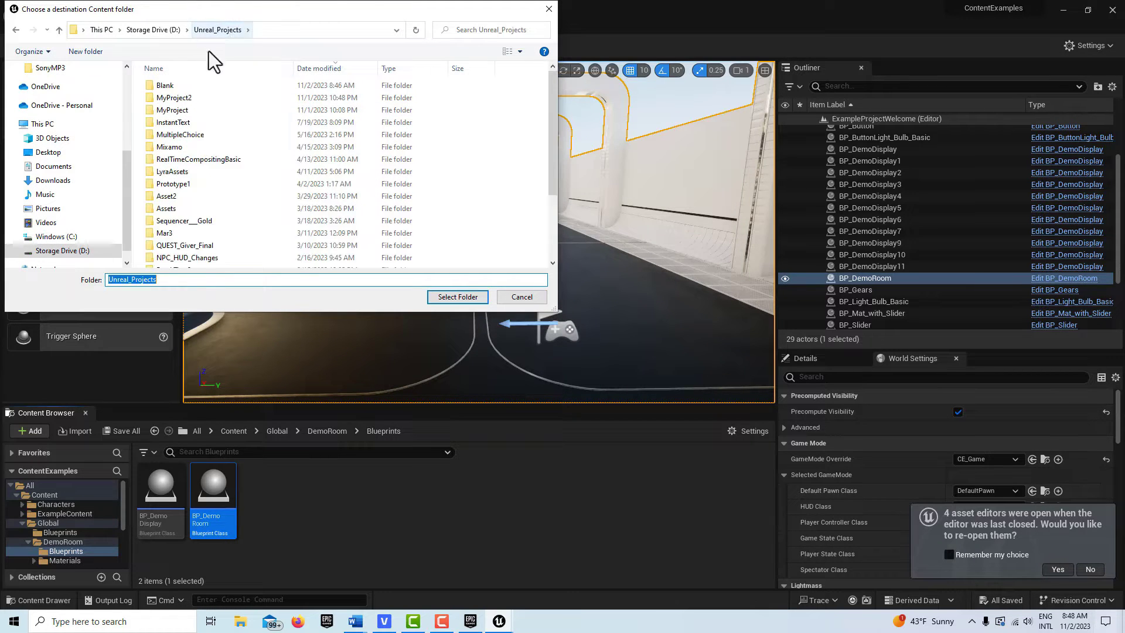
{"action": "double_click", "coordinate": [167, 86]}
{"action": "left_click", "coordinate": [171, 98]}
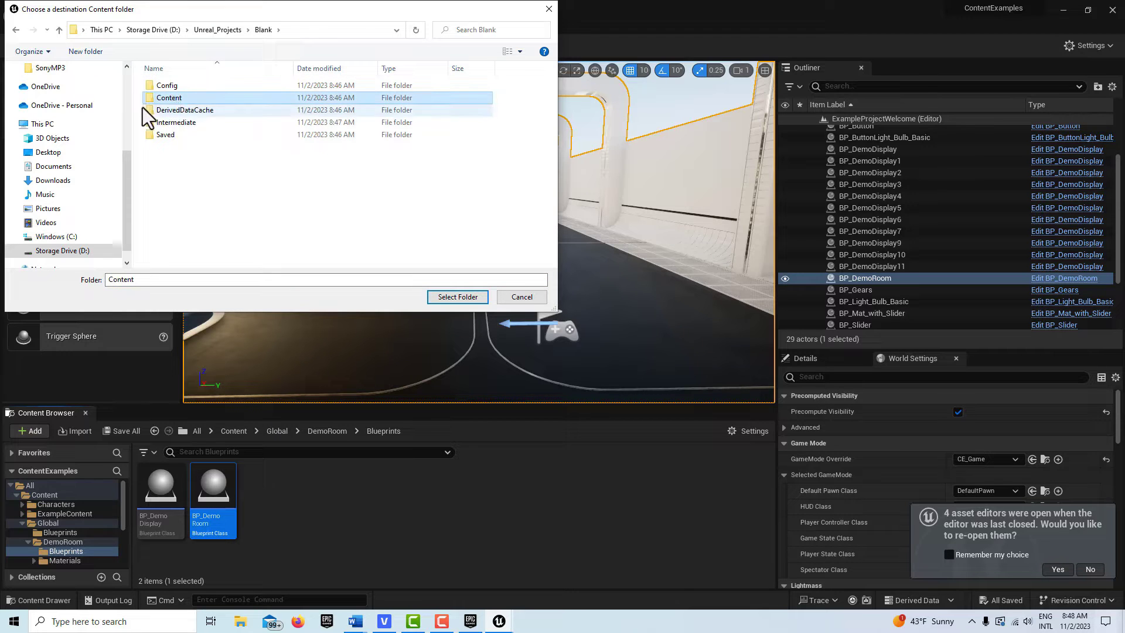
{"action": "left_click", "coordinate": [469, 297]}
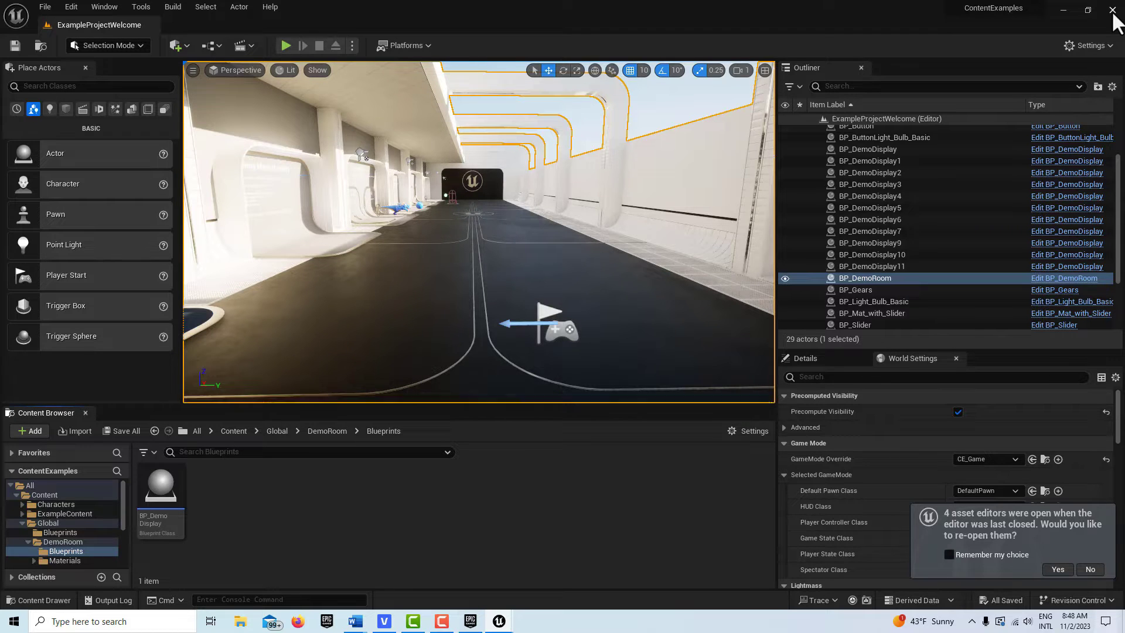
{"action": "left_click", "coordinate": [1111, 9]}
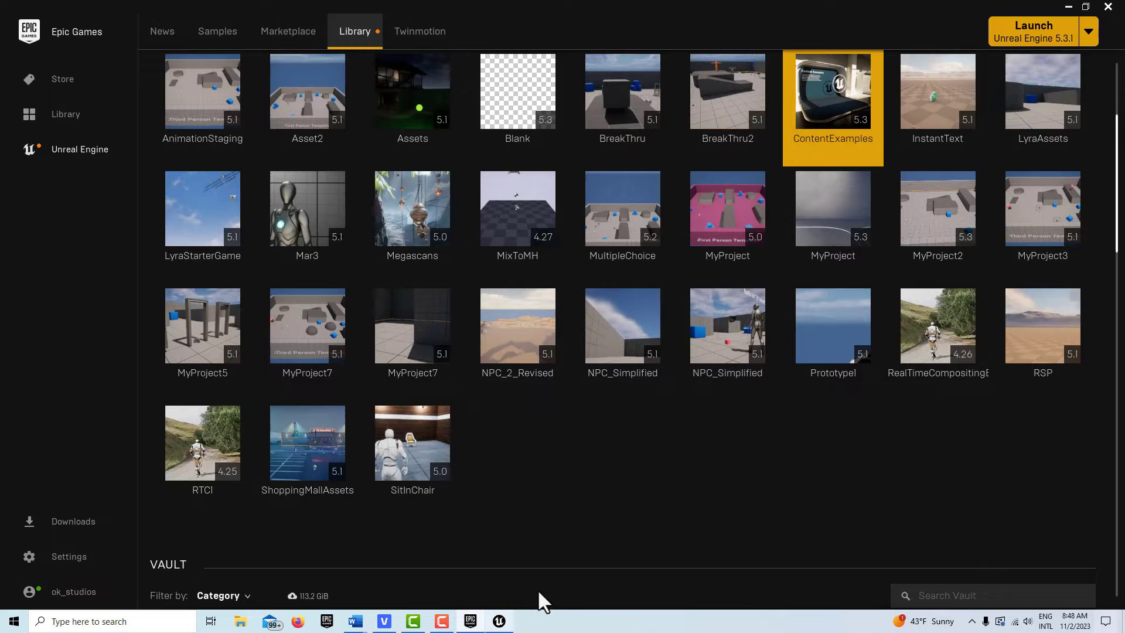
{"action": "left_click", "coordinate": [499, 622]}
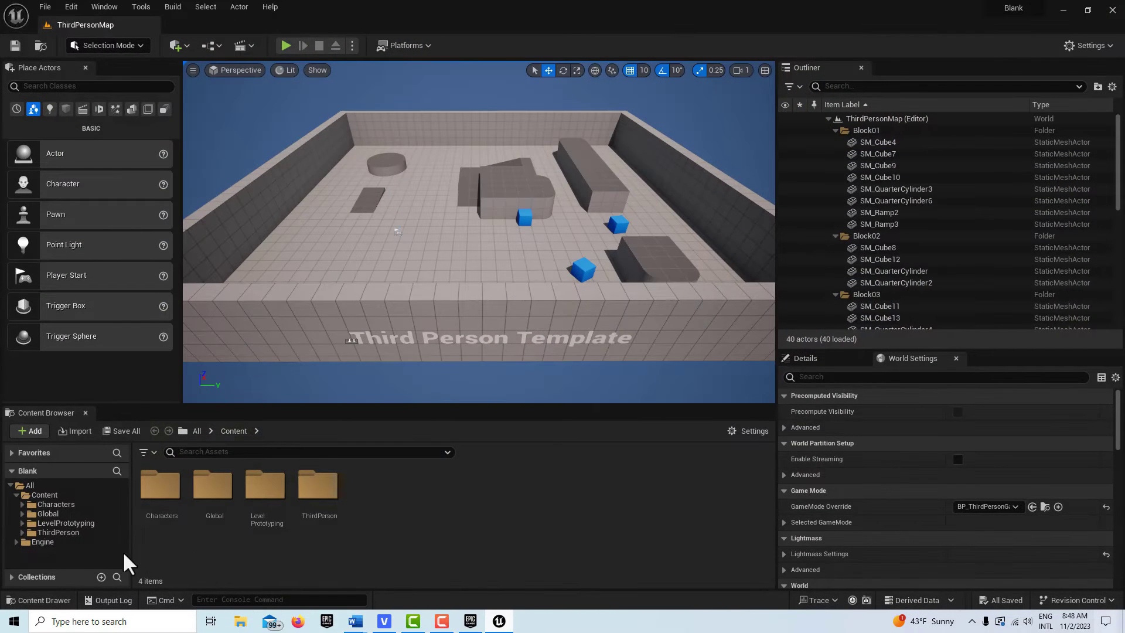
- Open the Global content folder and create a new level from the Basic template
{"action": "left_click", "coordinate": [48, 514]}
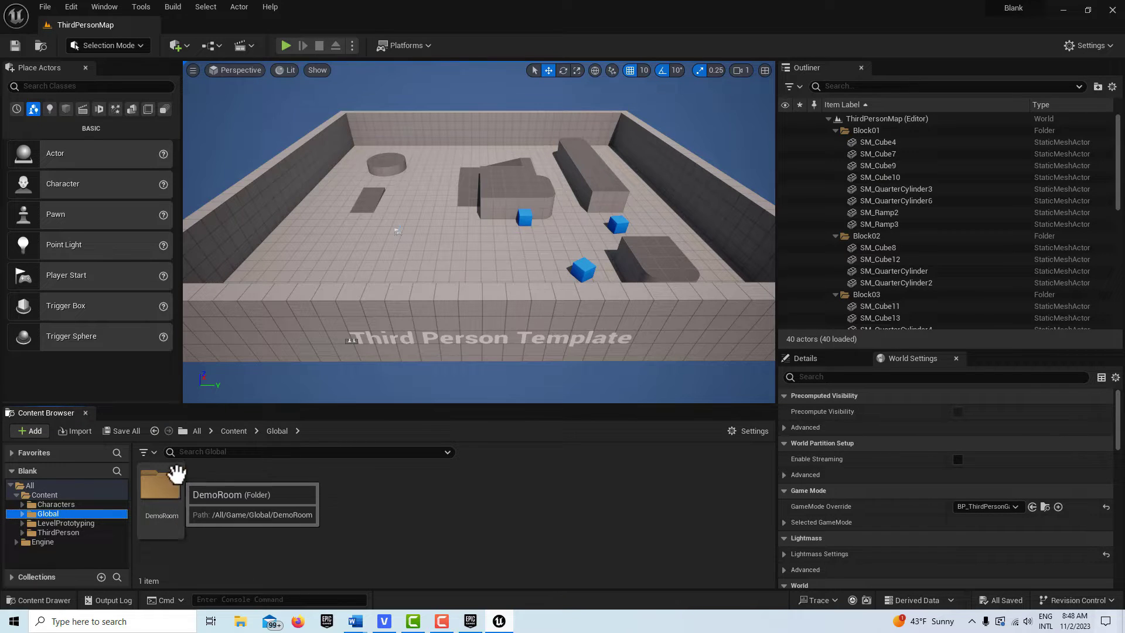
{"action": "left_click", "coordinate": [70, 7]}
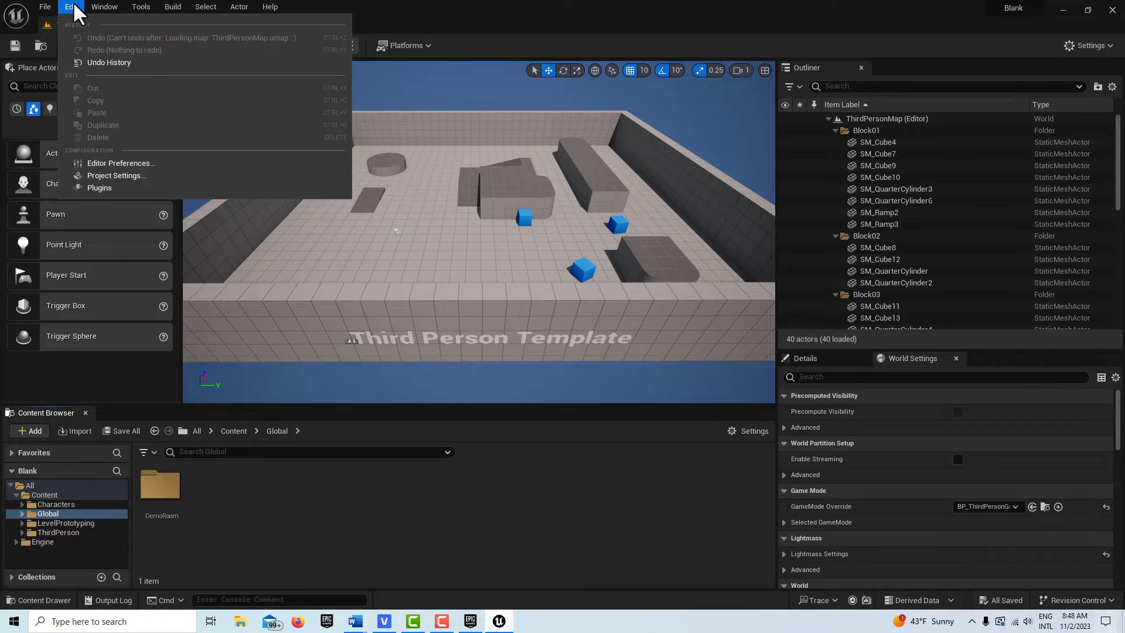
{"action": "mouse_move", "coordinate": [45, 7]}
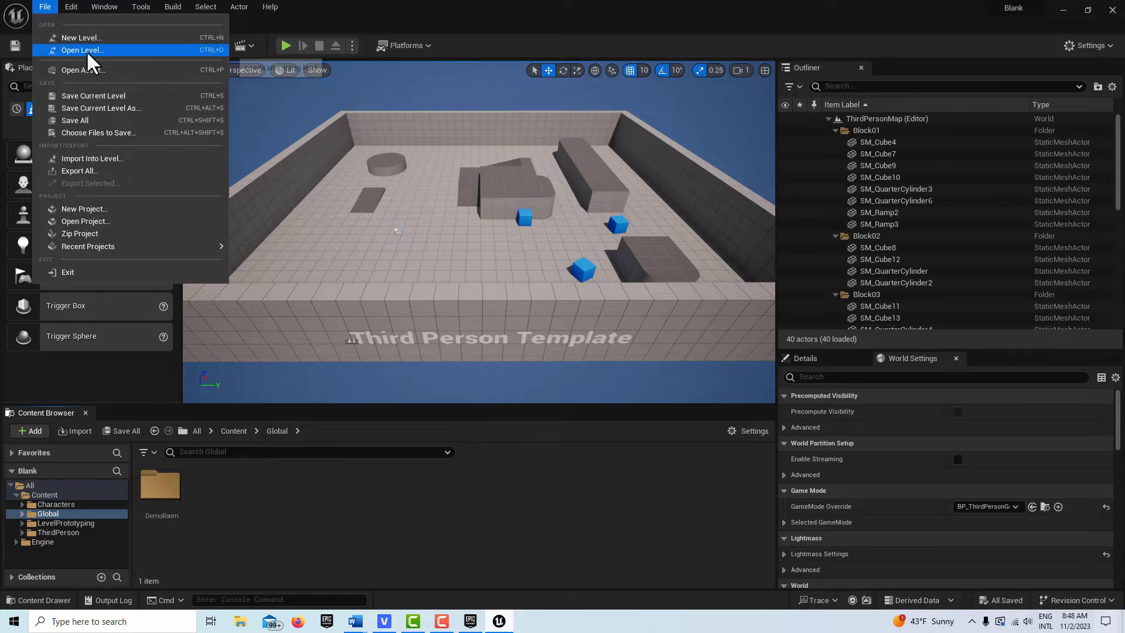
{"action": "left_click", "coordinate": [81, 39]}
{"action": "left_click", "coordinate": [575, 230]}
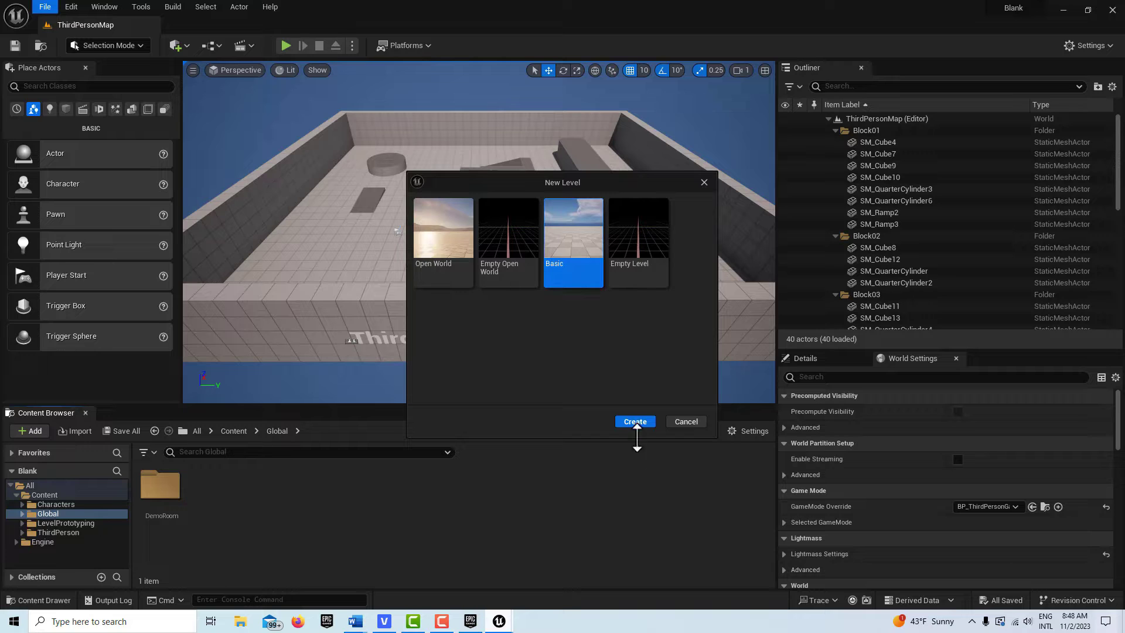
{"action": "left_click", "coordinate": [635, 422]}
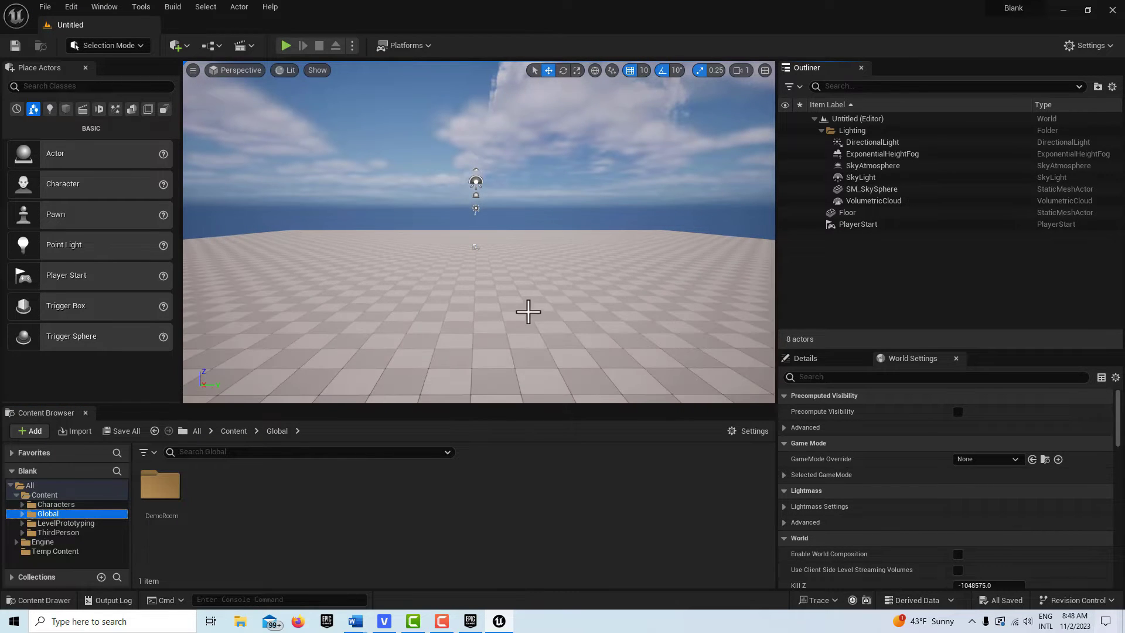
- Delete the level's Floor and select BP_DemoRoom in the DemoRoom/Blueprints folder
{"action": "left_click", "coordinate": [507, 316]}
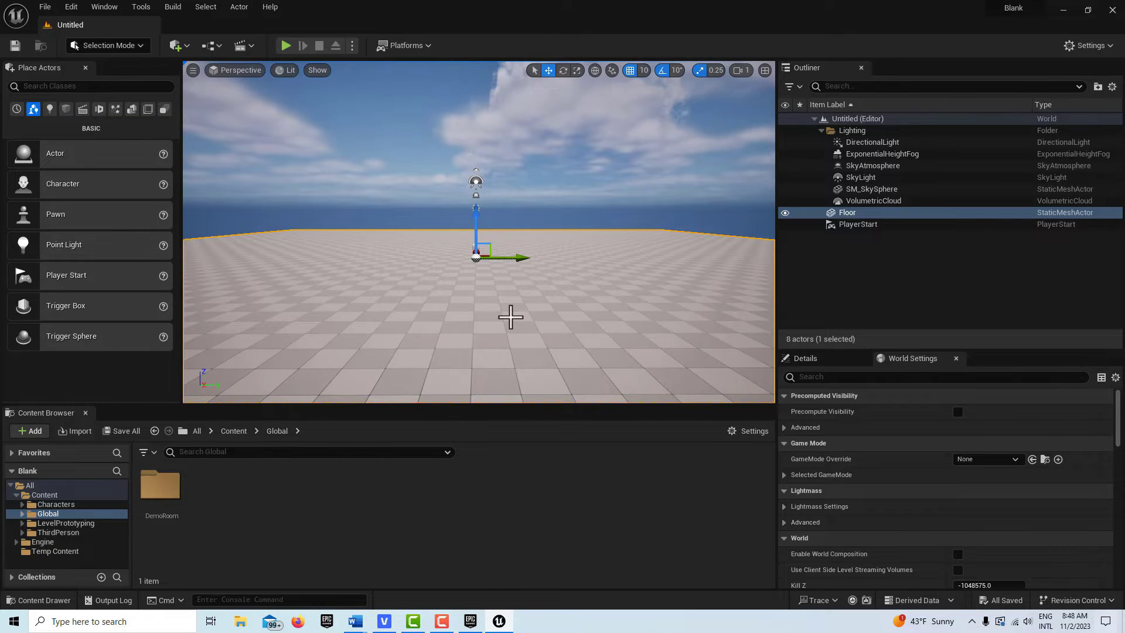
{"action": "key", "text": "Delete"}
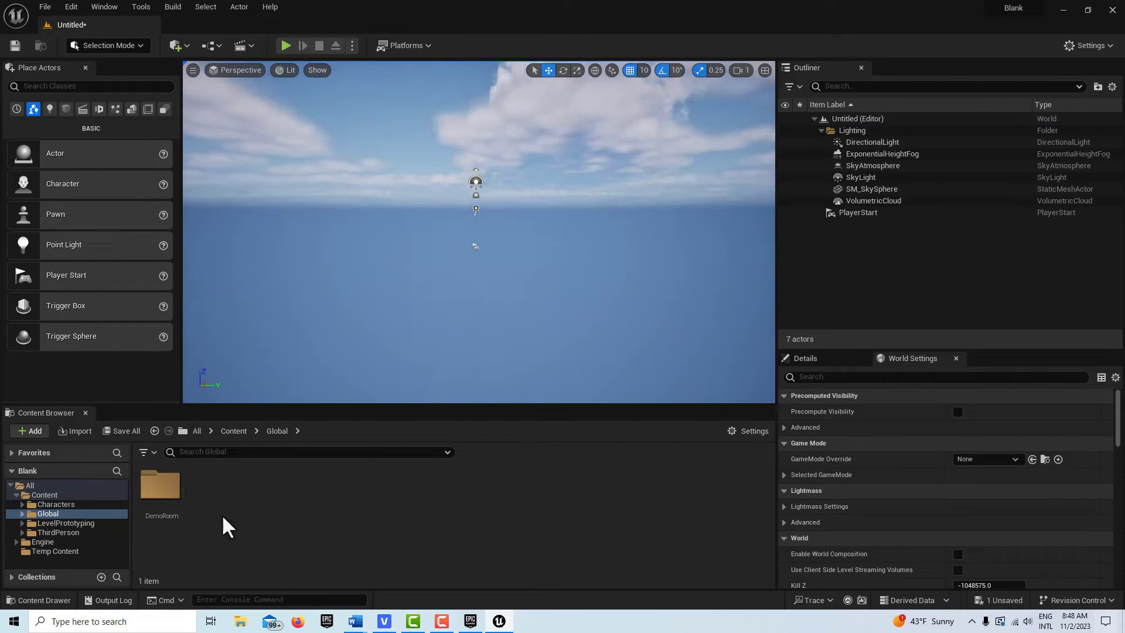
{"action": "double_click", "coordinate": [161, 490]}
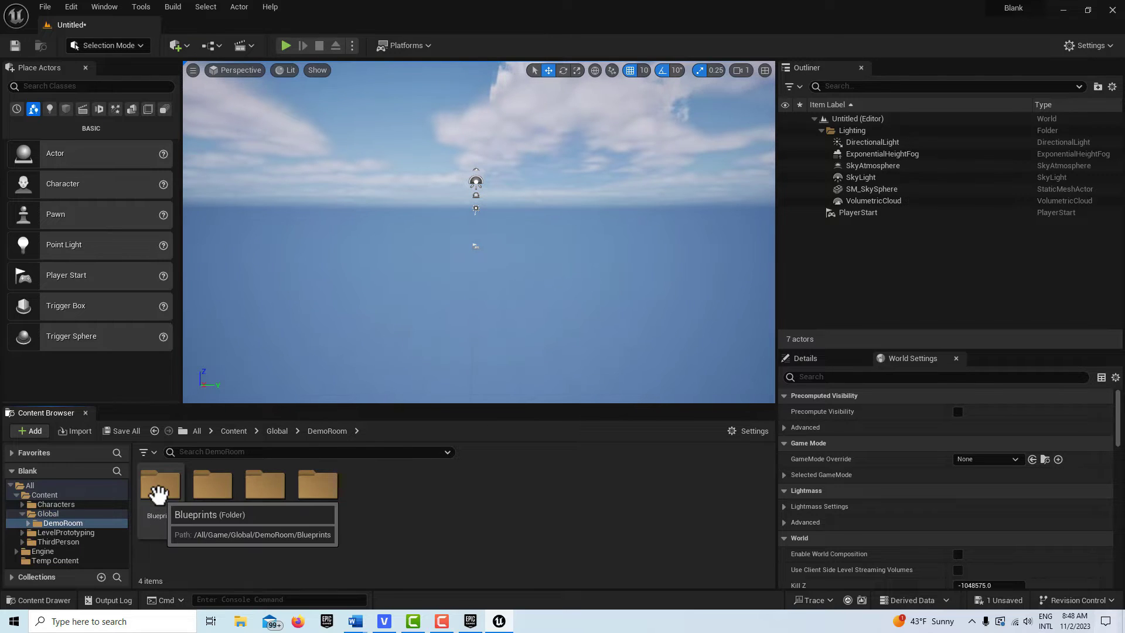
{"action": "double_click", "coordinate": [158, 492]}
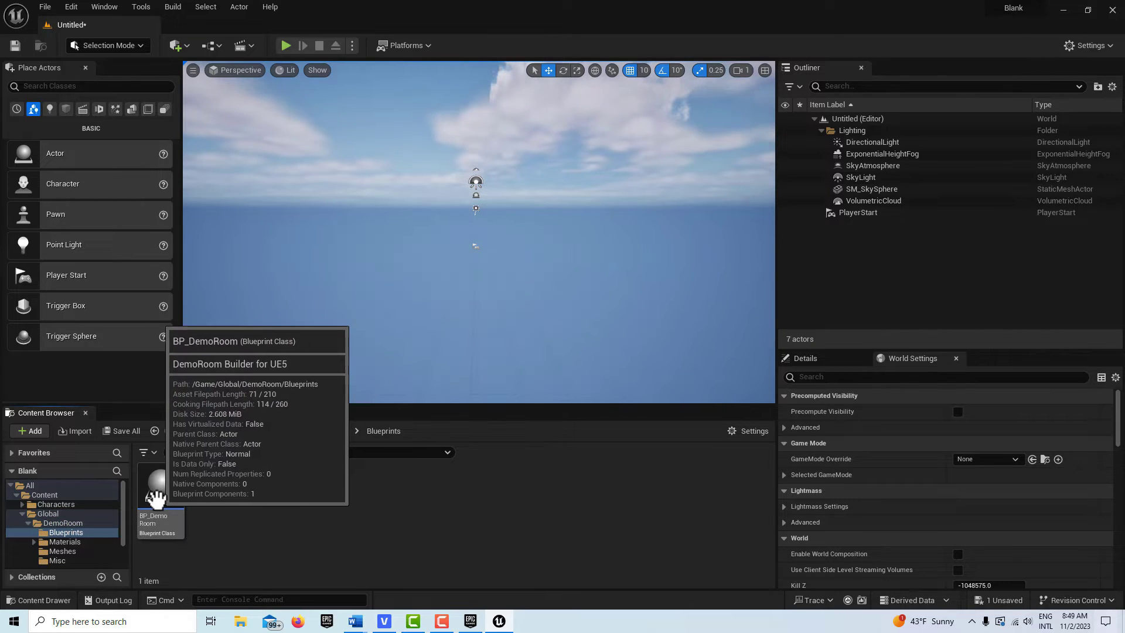
{"action": "left_click", "coordinate": [158, 492]}
- Drop BP_DemoRoom into the level and fly through the room toward the UE logo wall
{"action": "left_click_drag", "start_coordinate": [415, 216], "coordinate": [572, 247]}
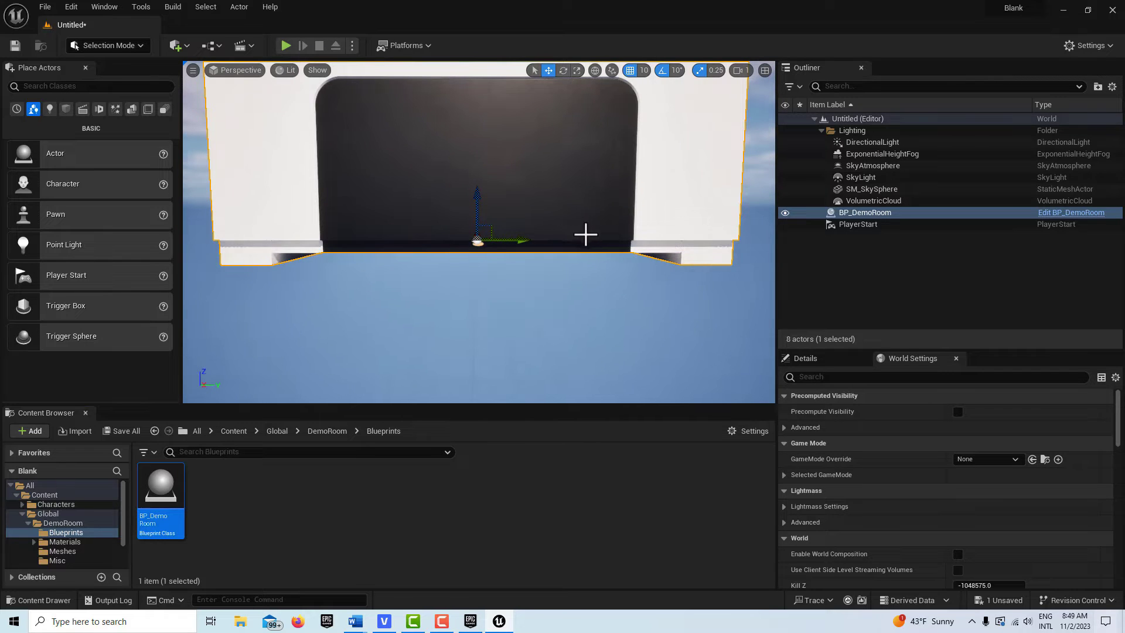
{"action": "key", "text": "Up"}
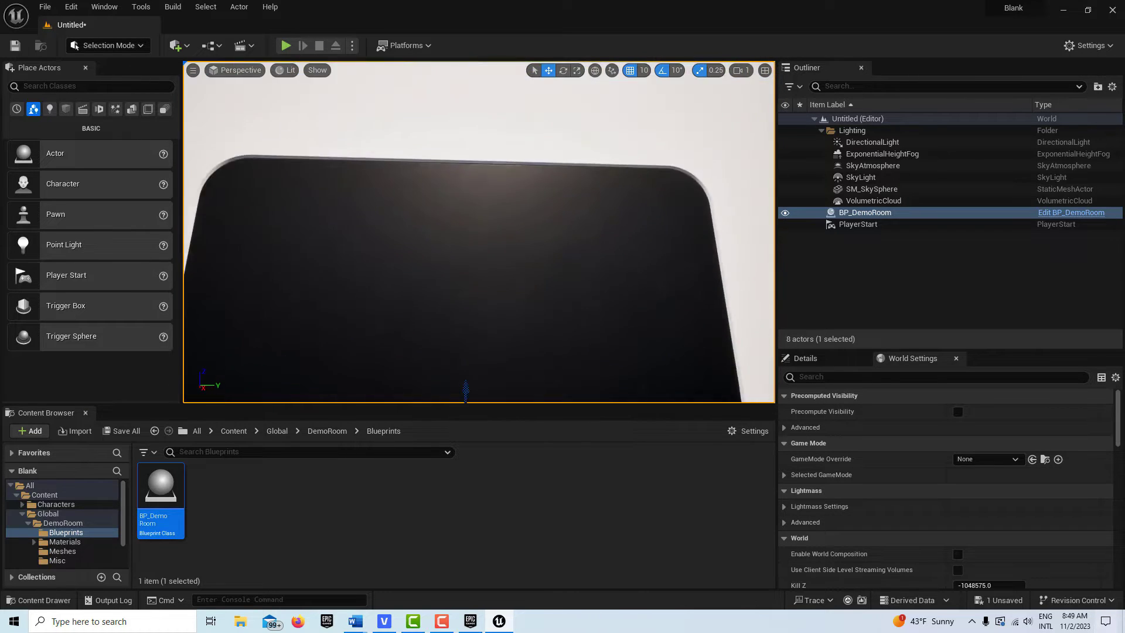
{"action": "key", "text": "Up"}
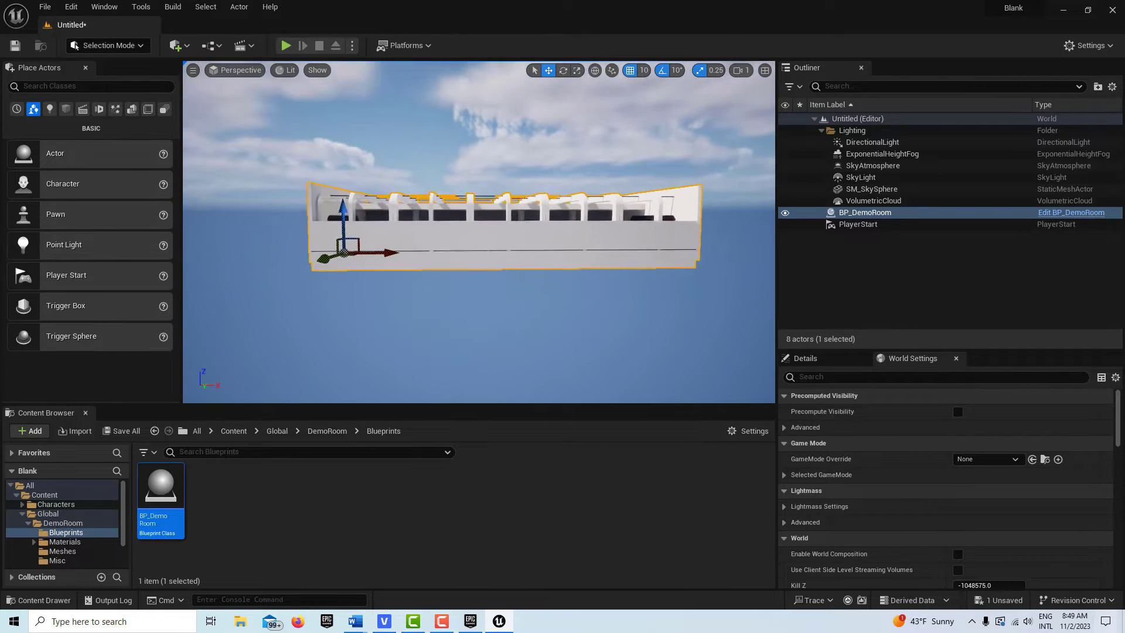
{"action": "key", "text": "Right"}
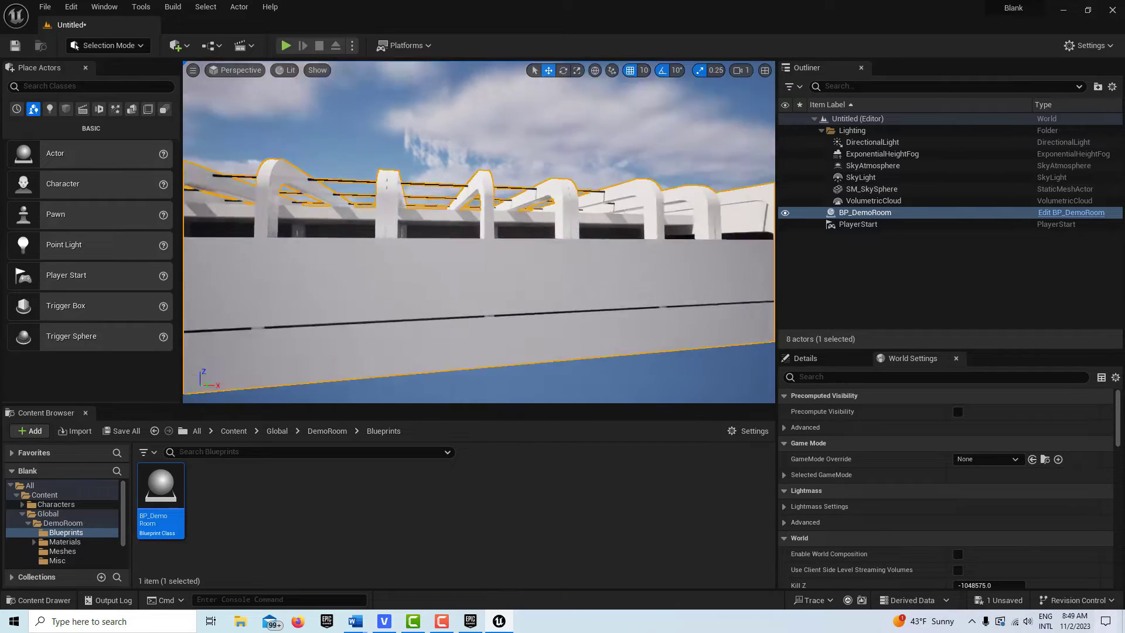
{"action": "key", "text": "Up"}
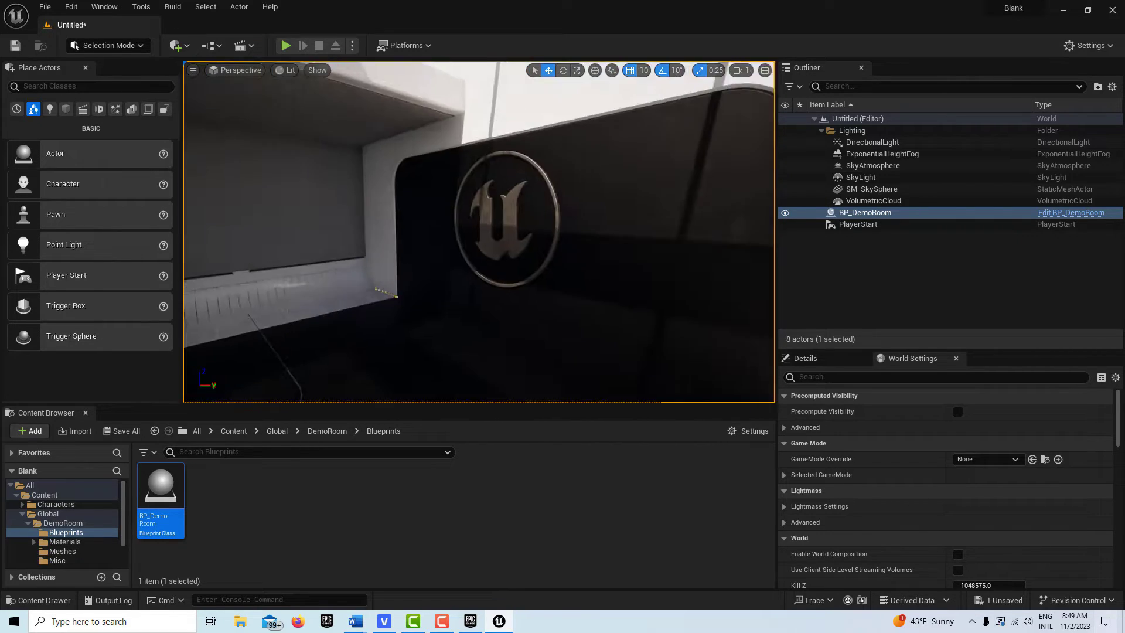
{"action": "key", "text": "Up"}
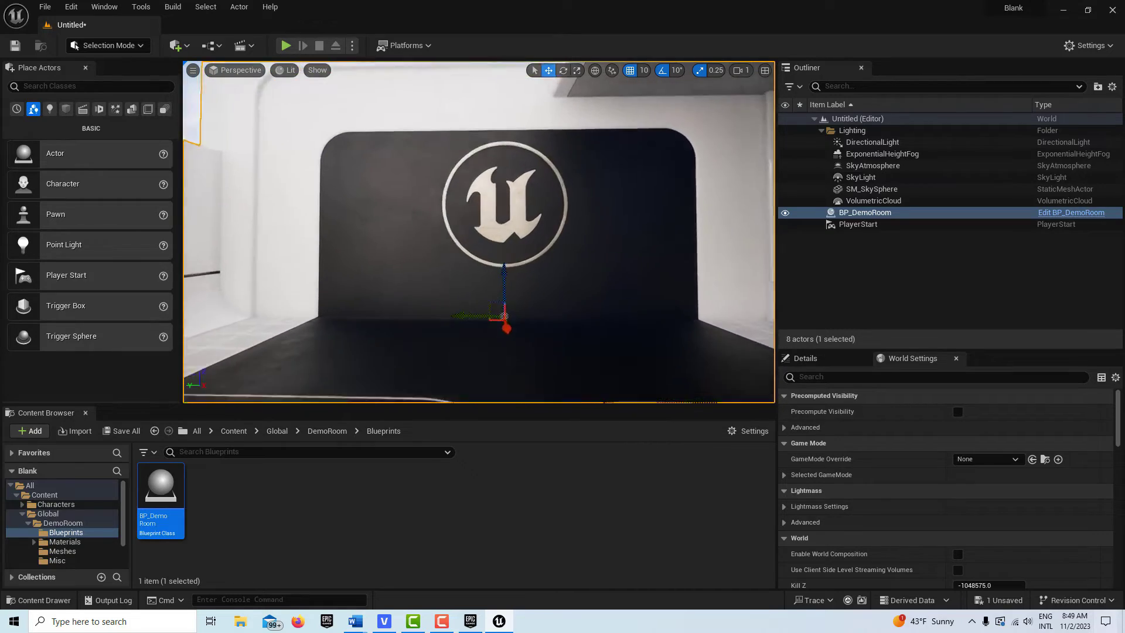
{"action": "key", "text": "Right"}
{"action": "key", "text": "Up"}
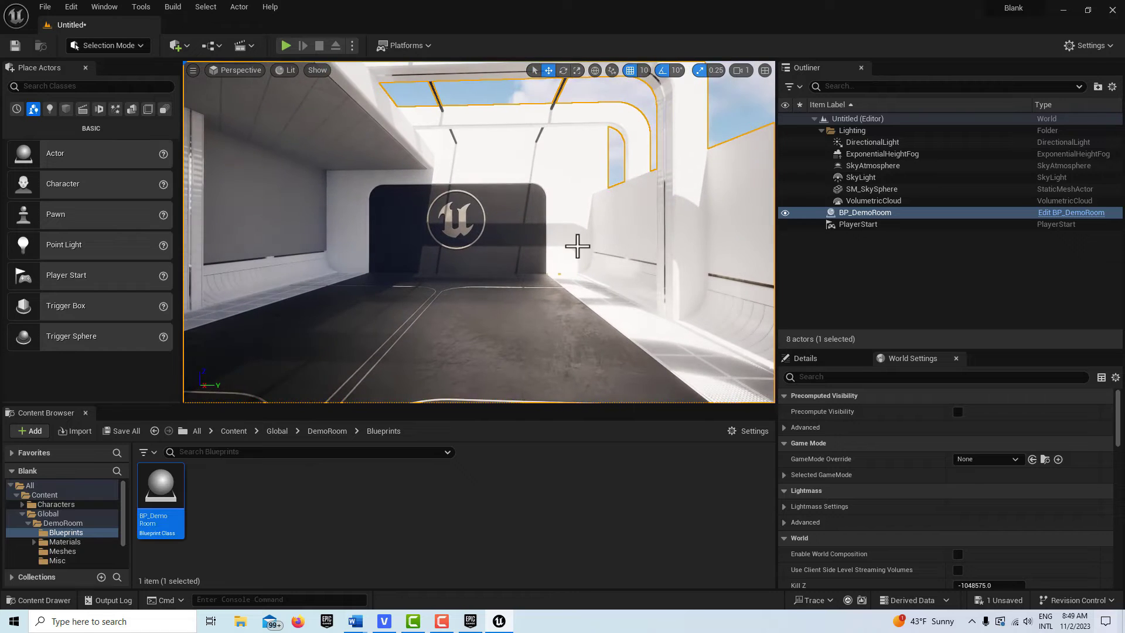
{"action": "left_click", "coordinate": [827, 358]}
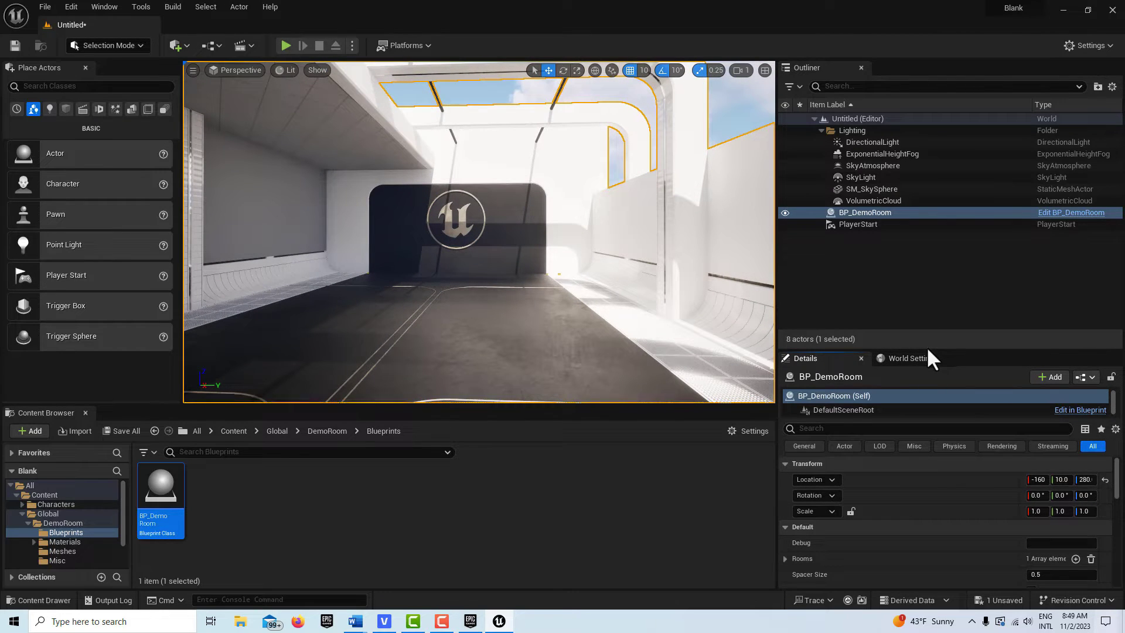
- Enlarge the Details panel, expand Rooms Index [0], and enable Sub Pillar
{"action": "left_click_drag", "start_coordinate": [926, 349], "coordinate": [916, 214]}
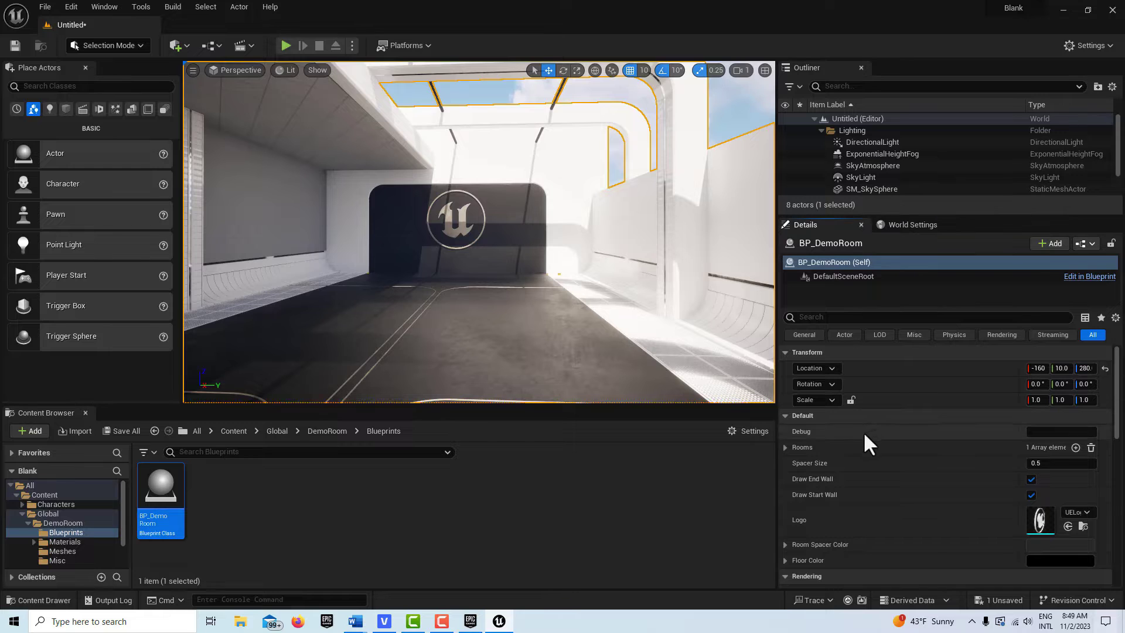
{"action": "left_click", "coordinate": [784, 448]}
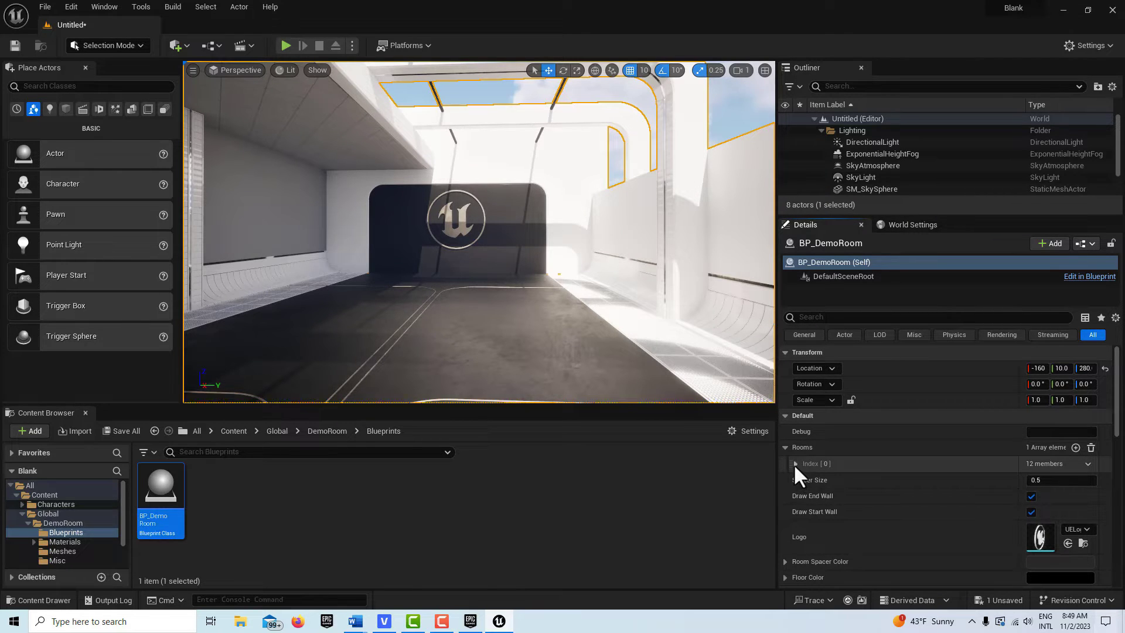
{"action": "left_click", "coordinate": [795, 463]}
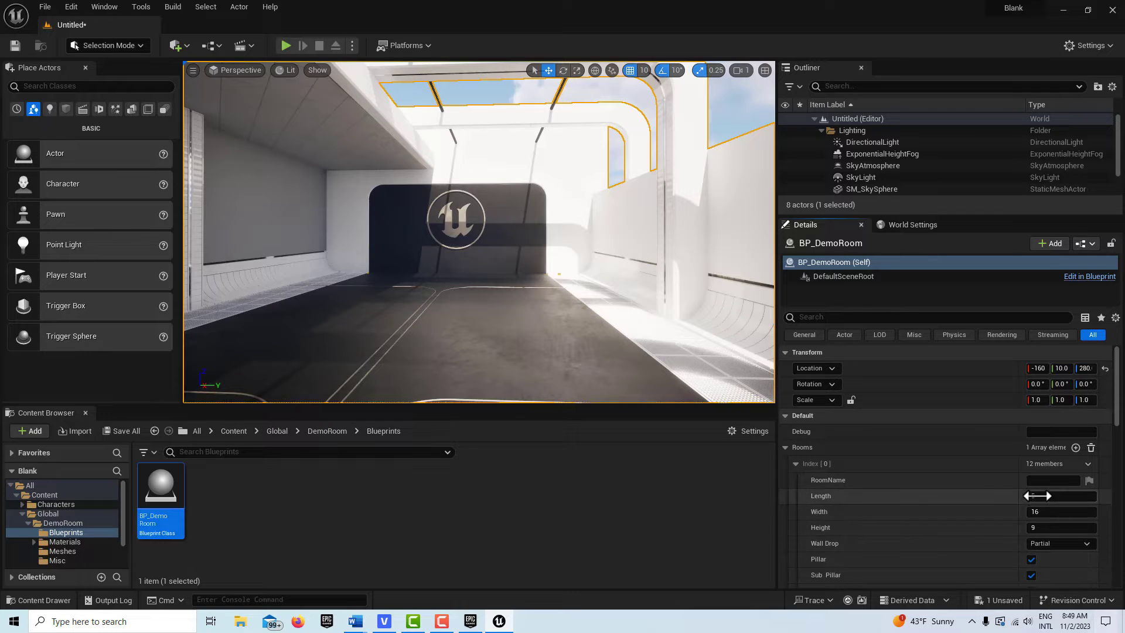
{"action": "scroll", "coordinate": [989, 504], "scroll_direction": "down", "scroll_amount": 2}
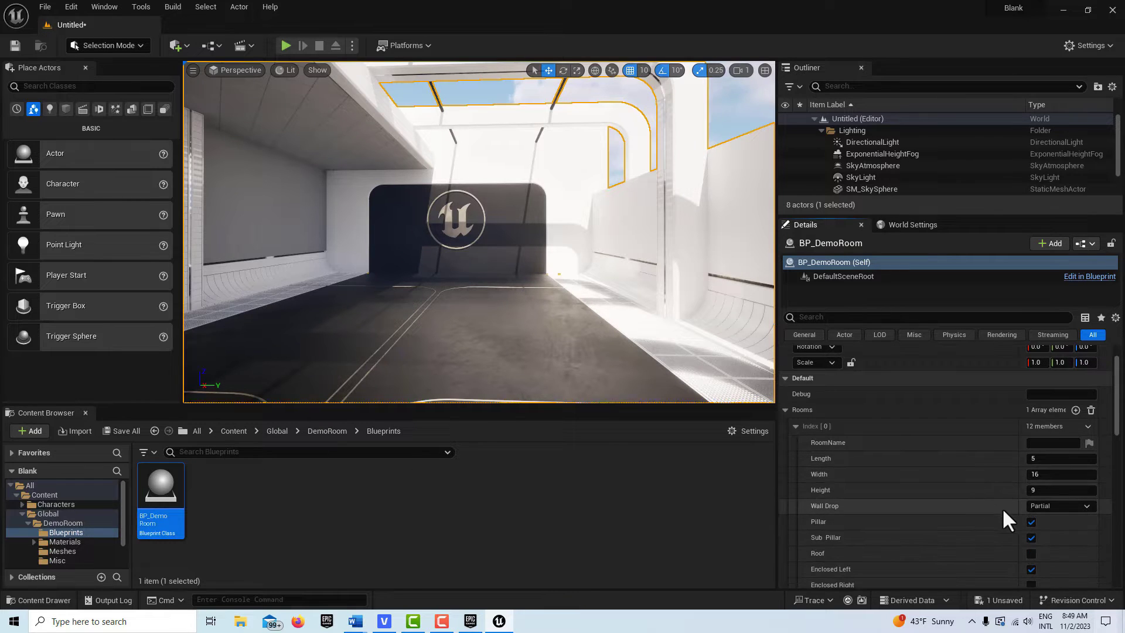
{"action": "scroll", "coordinate": [994, 499], "scroll_direction": "down", "scroll_amount": 2}
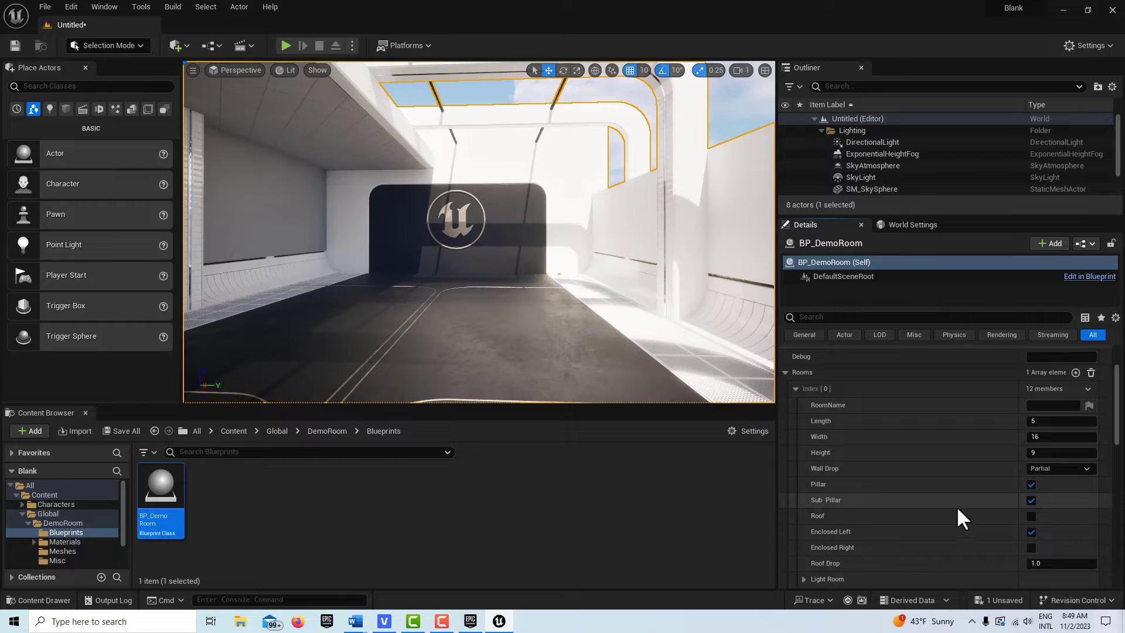
{"action": "scroll", "coordinate": [958, 507], "scroll_direction": "down", "scroll_amount": 2}
{"action": "scroll", "coordinate": [956, 505], "scroll_direction": "down", "scroll_amount": 1}
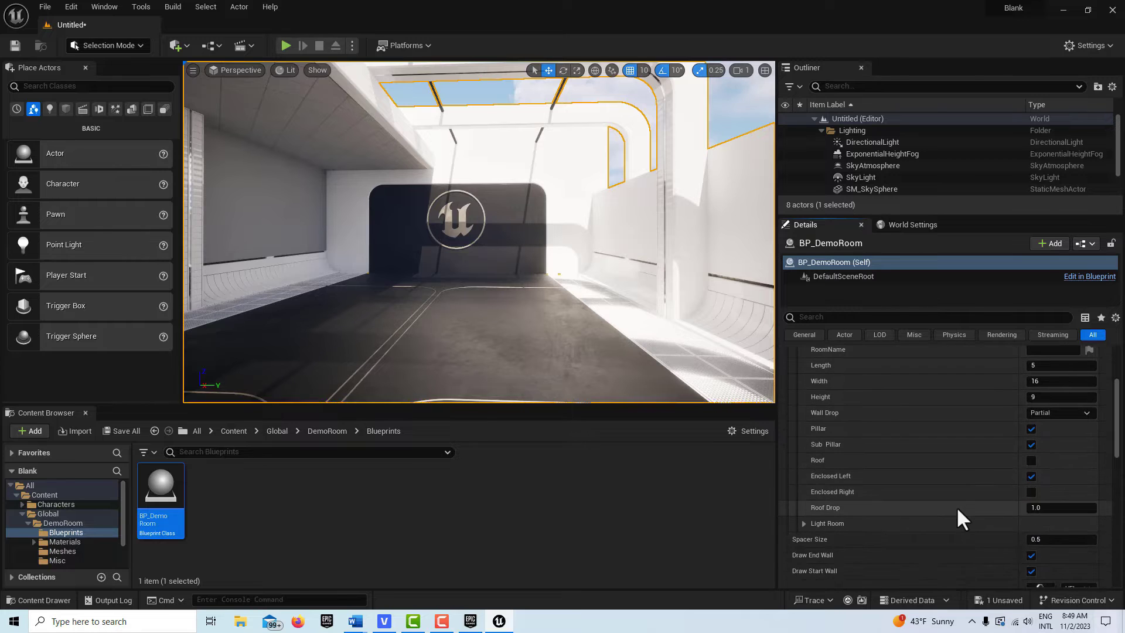
{"action": "left_click", "coordinate": [1031, 443]}
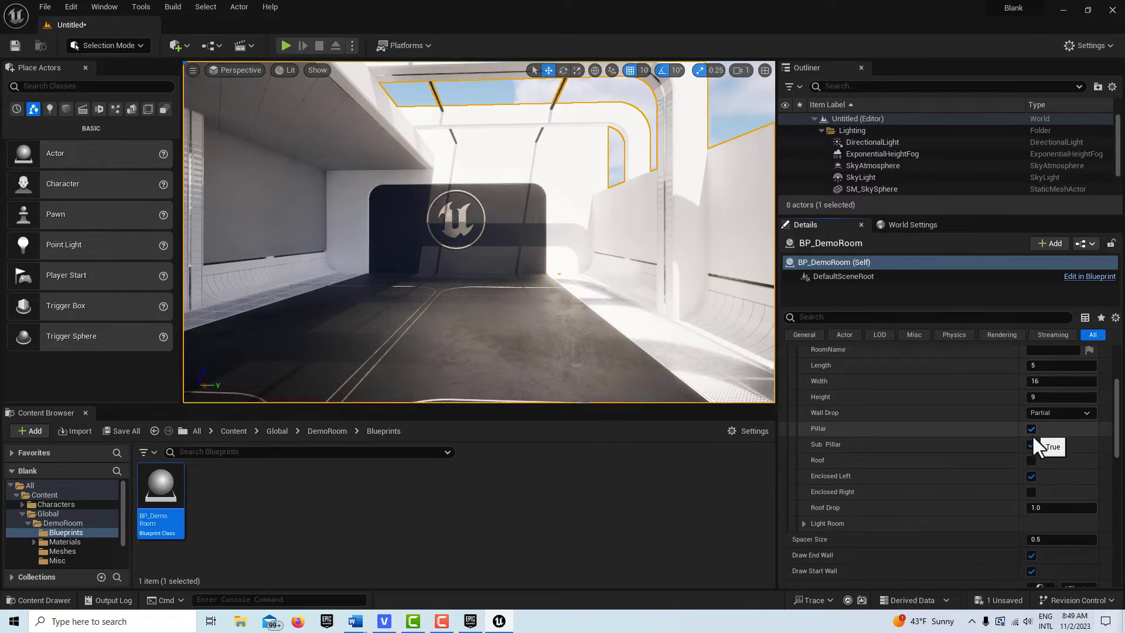
{"action": "scroll", "coordinate": [923, 519], "scroll_direction": "down", "scroll_amount": 3}
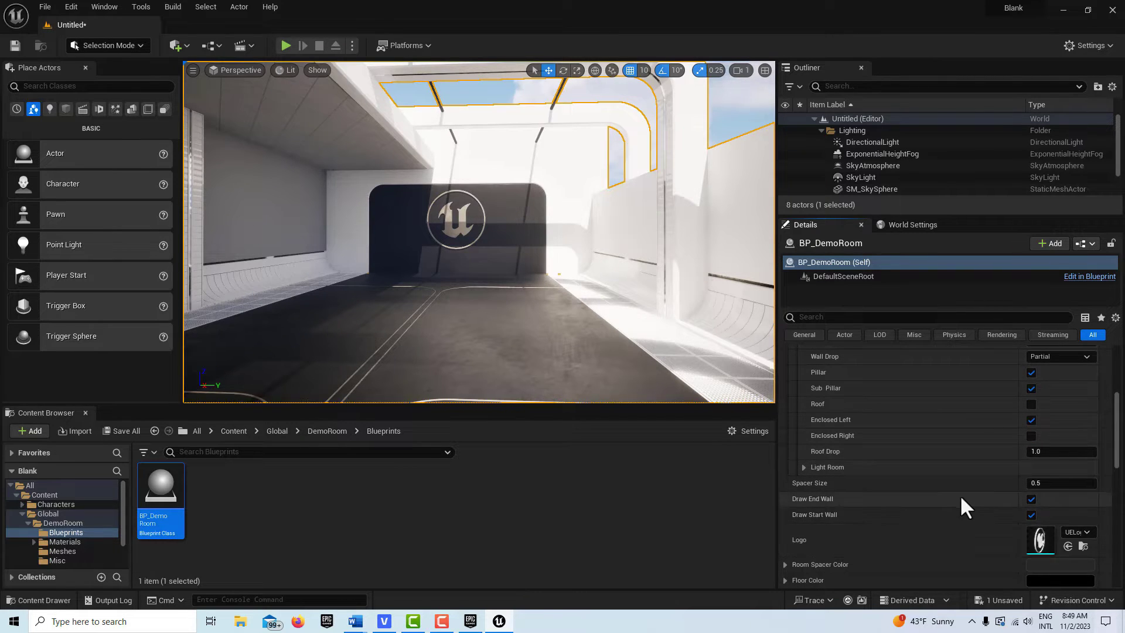
{"action": "scroll", "coordinate": [961, 504], "scroll_direction": "up", "scroll_amount": 8}
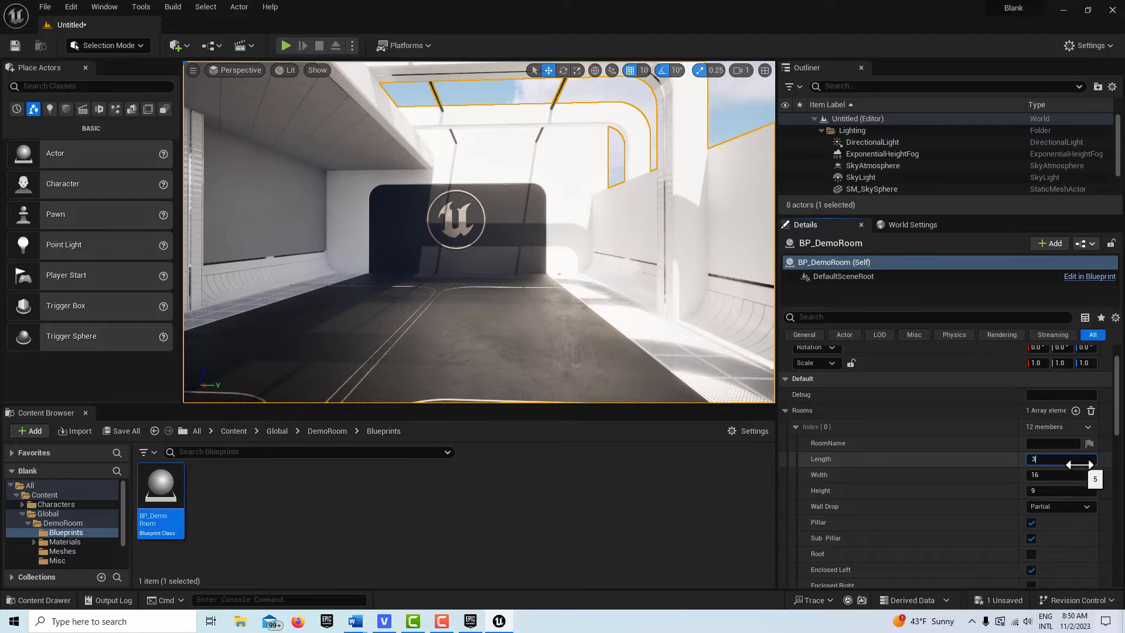
- Set Rooms Index [0] Length to 30 and fly down the resulting long corridor
{"action": "left_click", "coordinate": [1078, 465]}
{"action": "type", "text": "30"}
{"action": "key", "text": "Return"}
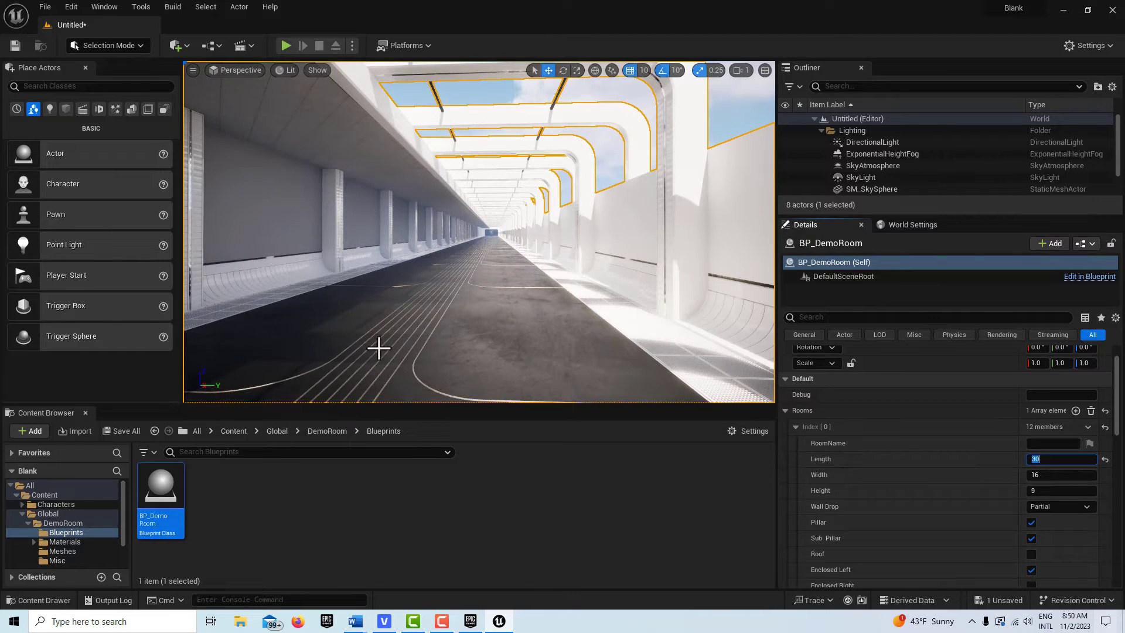
{"action": "key", "text": "w"}
{"action": "right_click_drag", "start_coordinate": [457, 301], "coordinate": [613, 285]}
{"action": "key", "text": "w"}
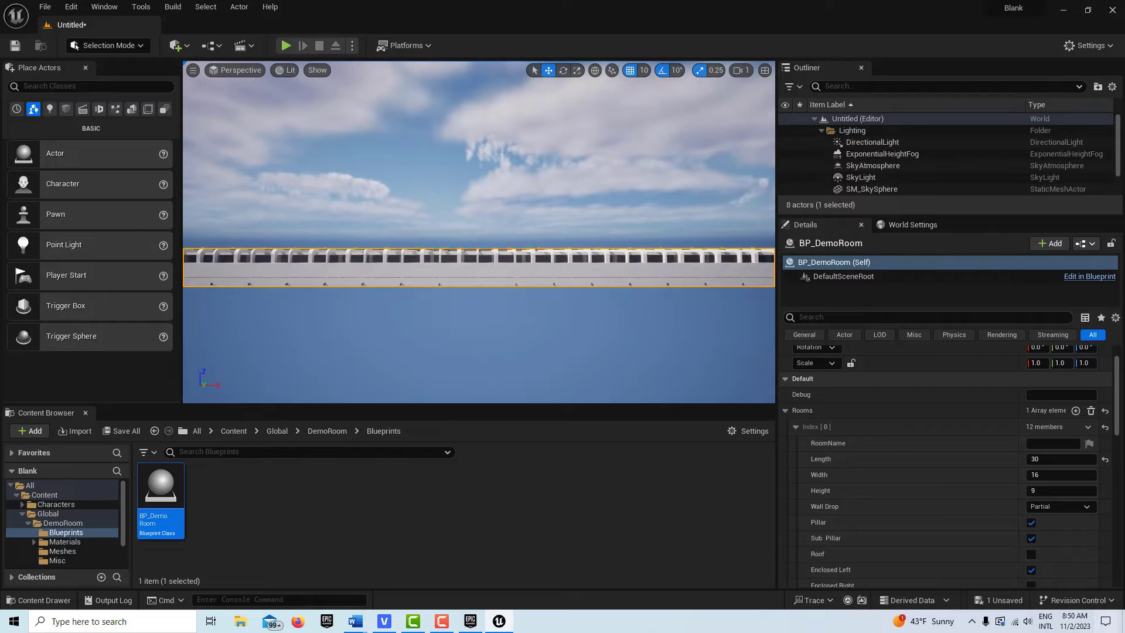